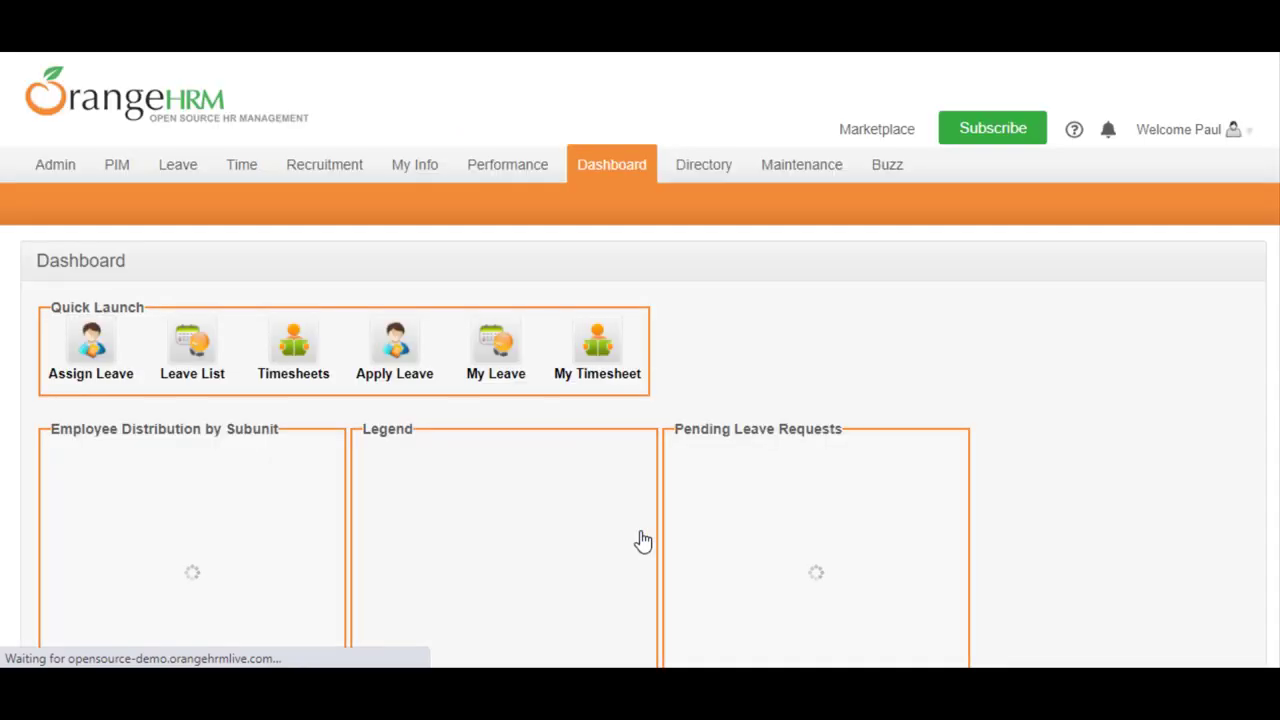
Open the Recruitment candidates list and look through the listed vacancies, application statuses and resumes.
{"action": "mouse_move", "coordinate": [340, 175]}
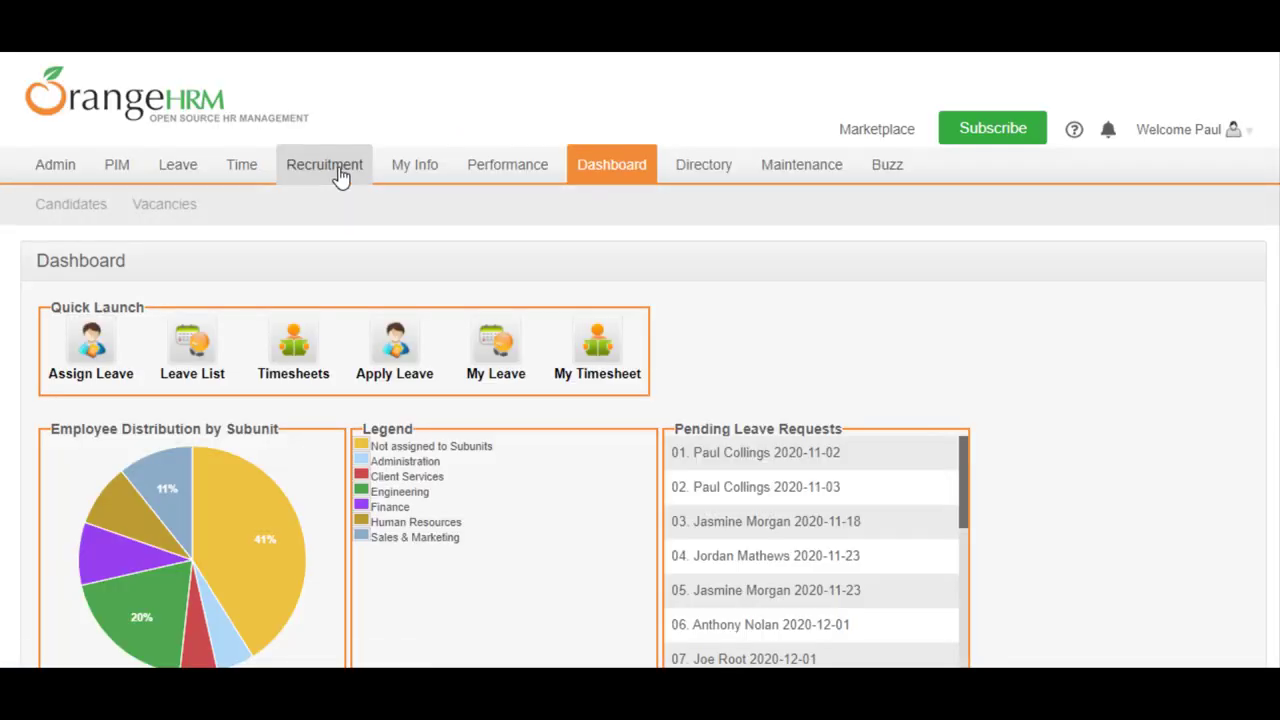
{"action": "left_click", "coordinate": [96, 208]}
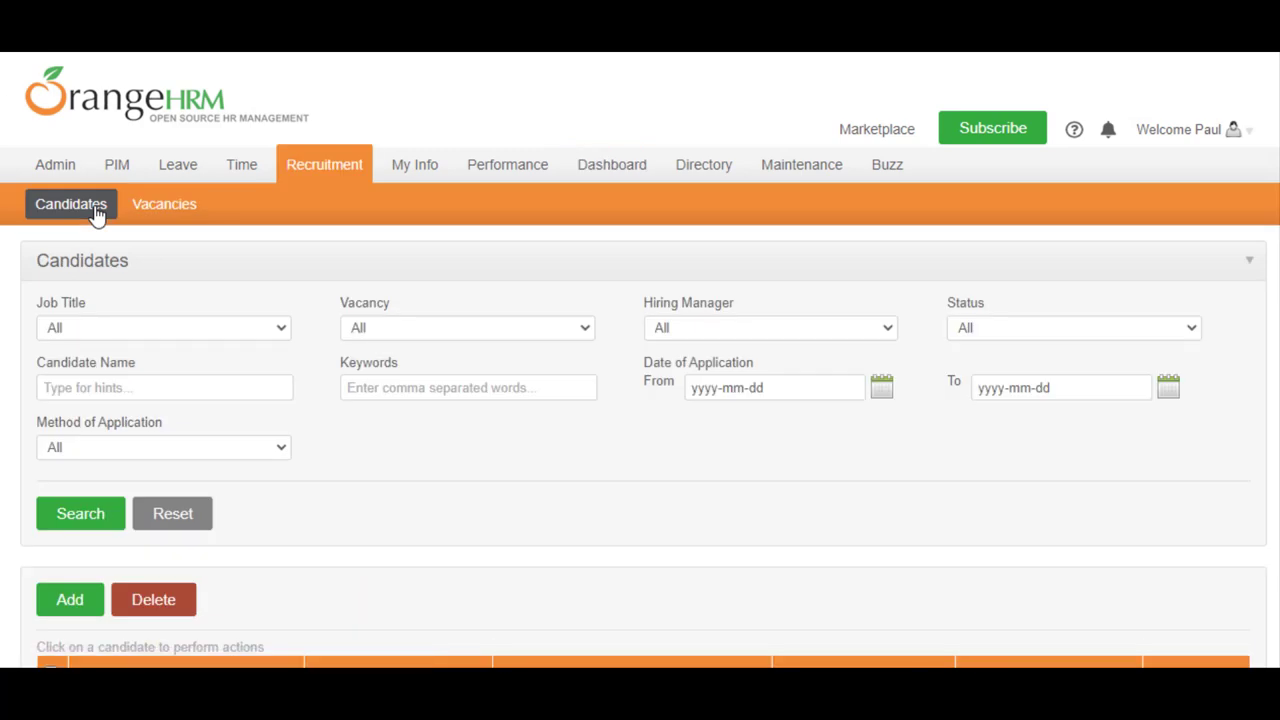
{"action": "scroll", "coordinate": [97, 215], "scroll_direction": "down", "scroll_amount": 4}
{"action": "scroll", "coordinate": [97, 215], "scroll_direction": "down", "scroll_amount": 3}
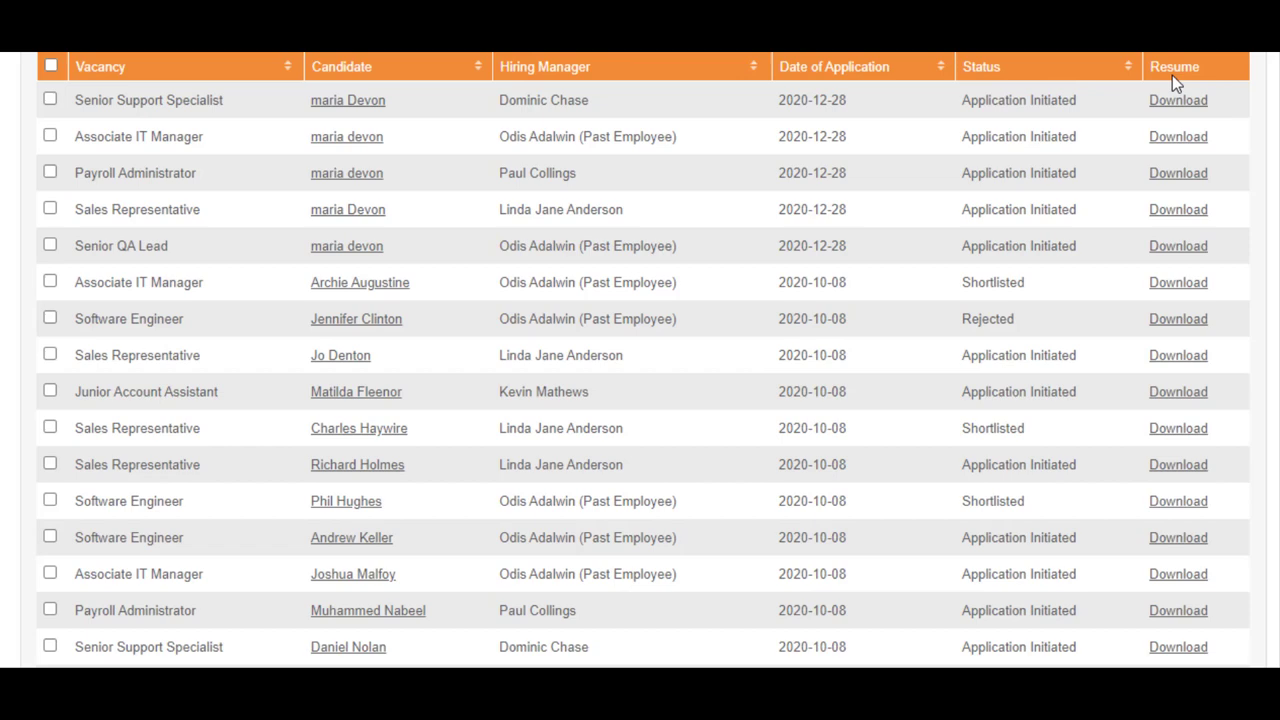
{"action": "scroll", "coordinate": [1172, 75], "scroll_direction": "down", "scroll_amount": 5}
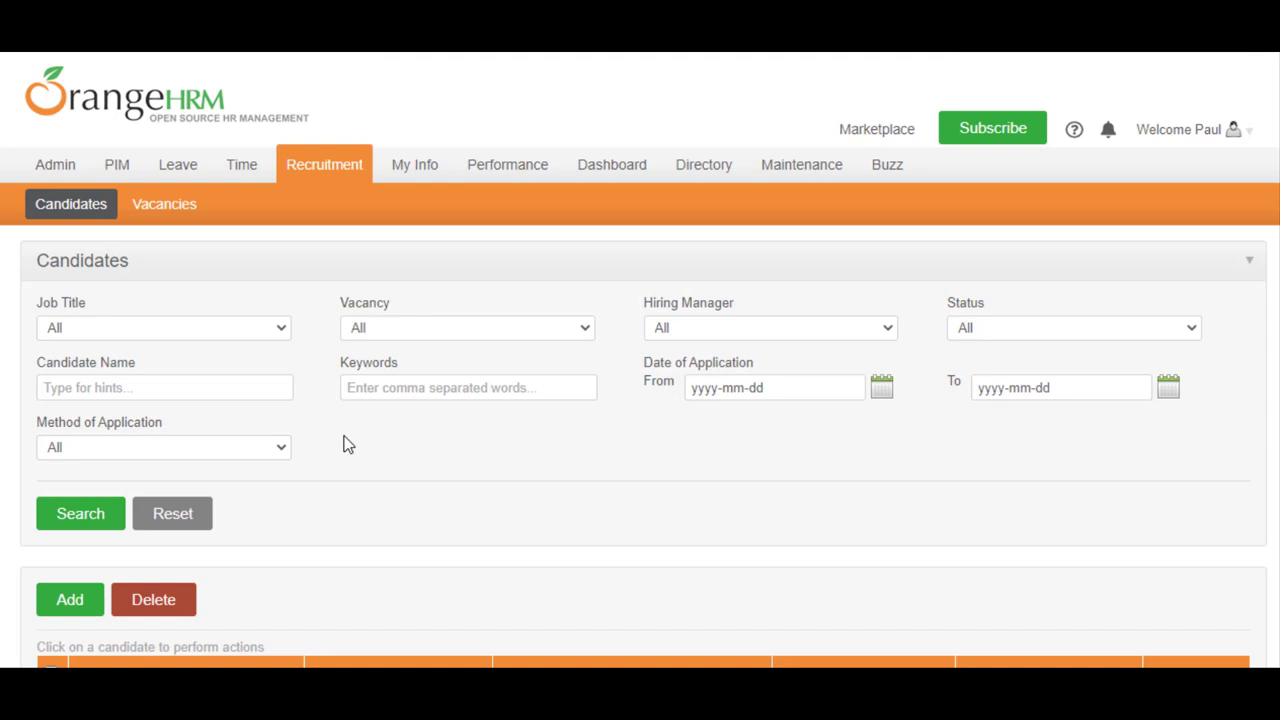
Examine the available Job Title, Vacancy, Hiring Manager and Status options in the candidate search filters.
{"action": "left_click", "coordinate": [284, 326]}
{"action": "left_click", "coordinate": [284, 326]}
{"action": "left_click", "coordinate": [526, 337]}
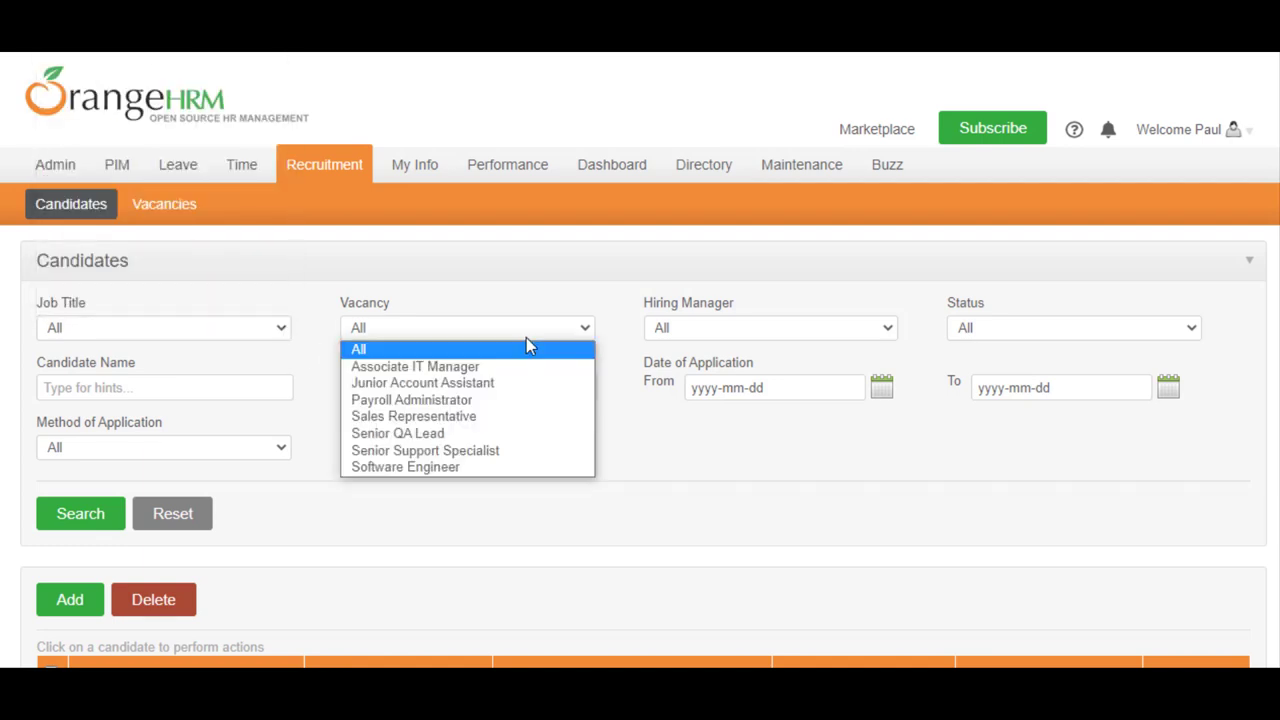
{"action": "left_click", "coordinate": [526, 337]}
{"action": "left_click", "coordinate": [702, 336]}
{"action": "left_click", "coordinate": [702, 336]}
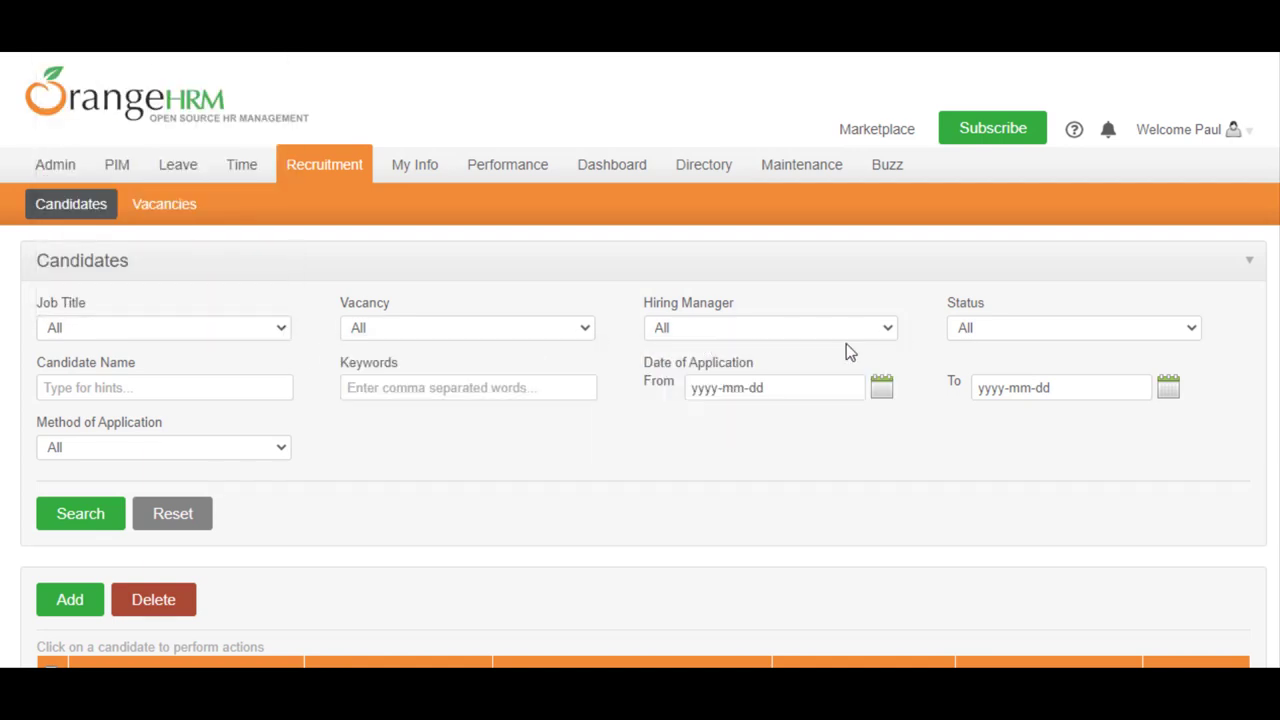
{"action": "left_click", "coordinate": [1000, 335]}
{"action": "left_click", "coordinate": [1000, 335]}
Examine the Candidate Name suggestions and the Keywords, Date of Application and Method of Application filters.
{"action": "left_click", "coordinate": [138, 388]}
{"action": "type", "text": "a"}
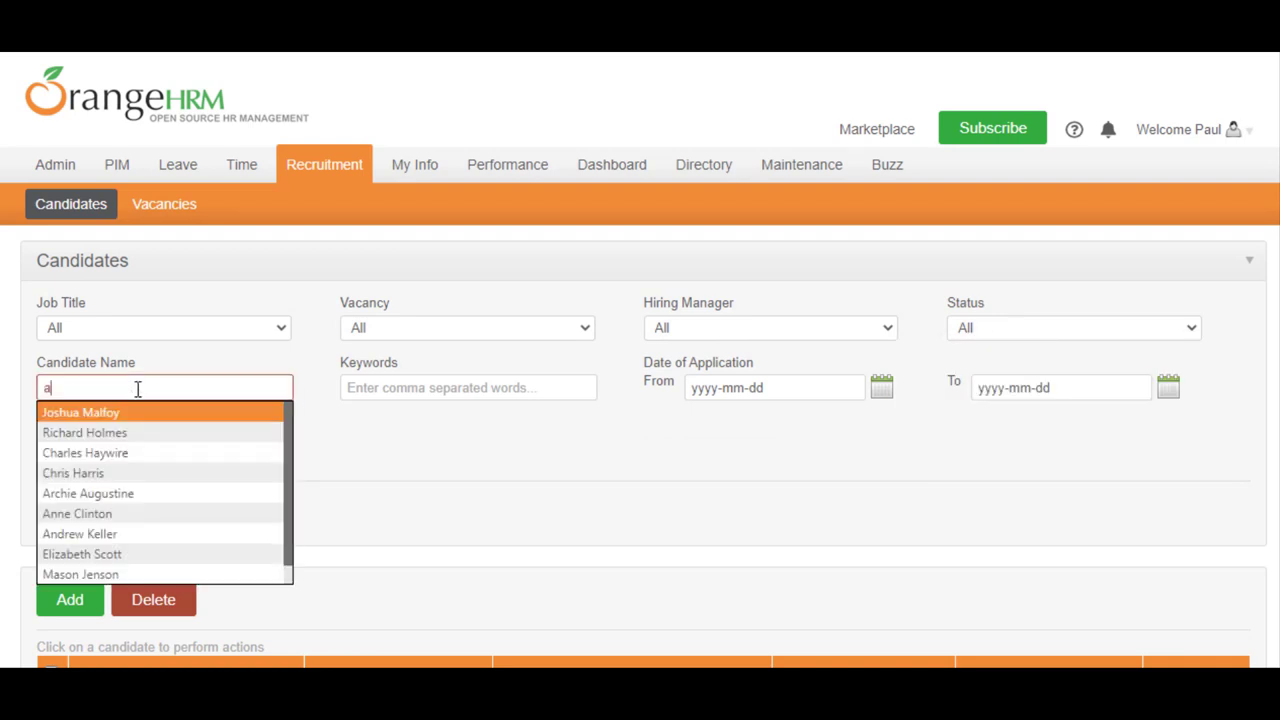
{"action": "key", "text": "BackSpace"}
{"action": "left_click", "coordinate": [394, 386]}
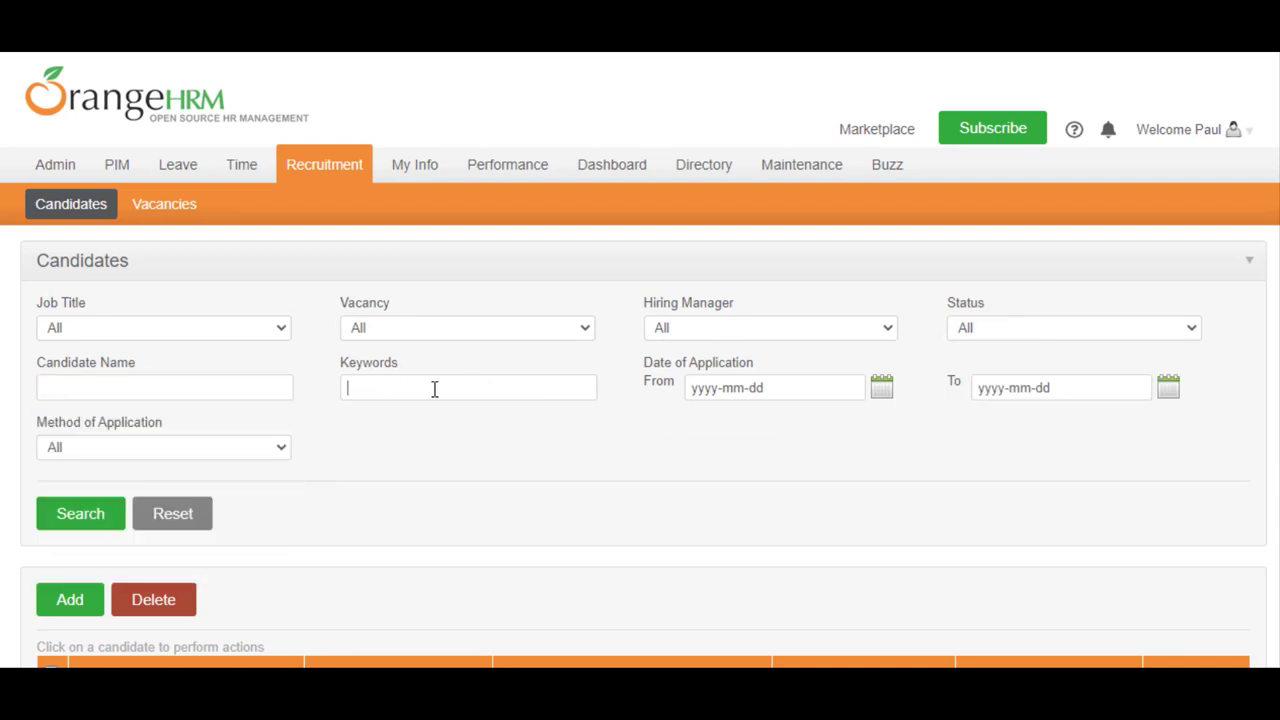
{"action": "left_click", "coordinate": [755, 389]}
{"action": "left_click", "coordinate": [987, 387]}
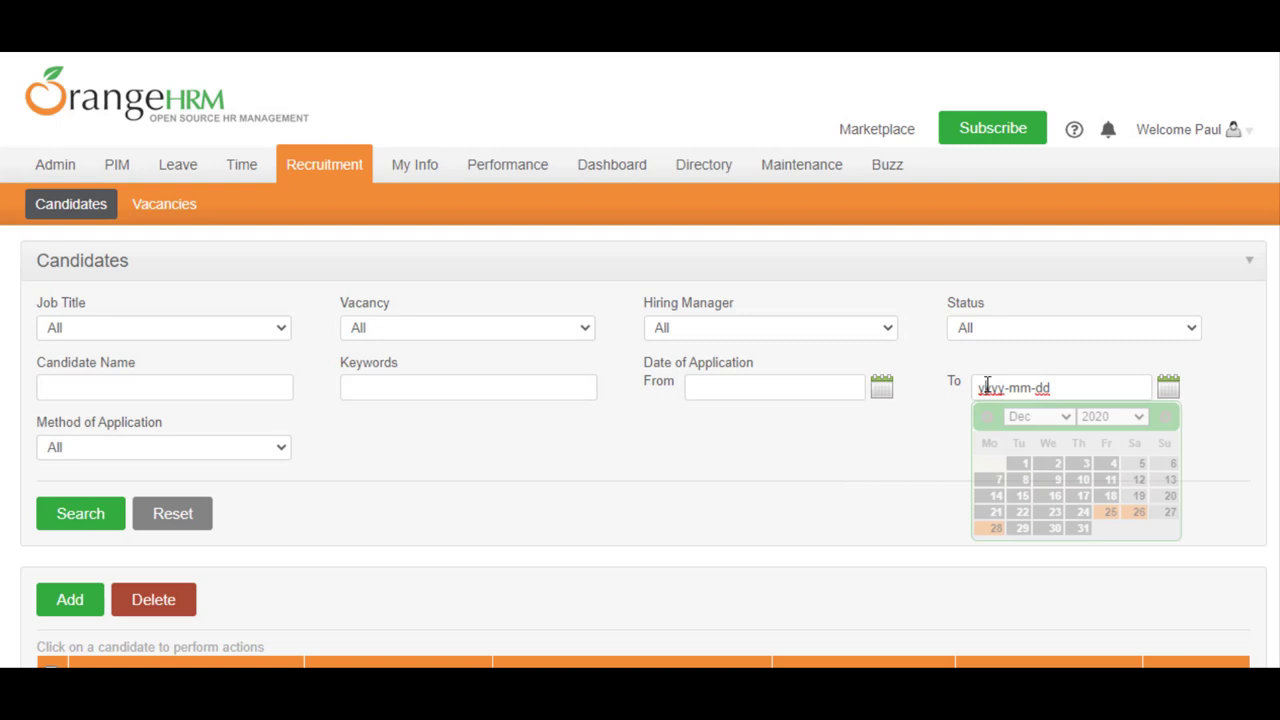
{"action": "left_click", "coordinate": [258, 452]}
{"action": "left_click", "coordinate": [264, 451]}
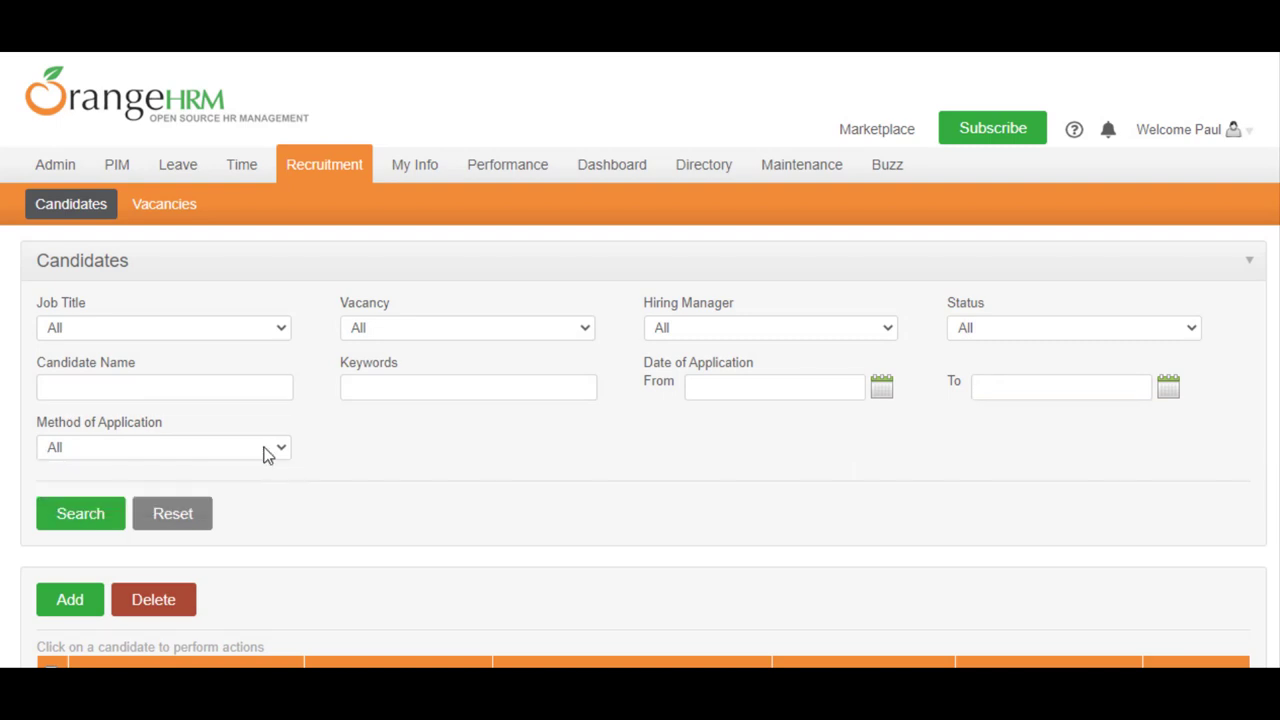
Search the candidates for the Associate IT Manager vacancy.
{"action": "left_click", "coordinate": [468, 329]}
{"action": "left_click", "coordinate": [473, 368]}
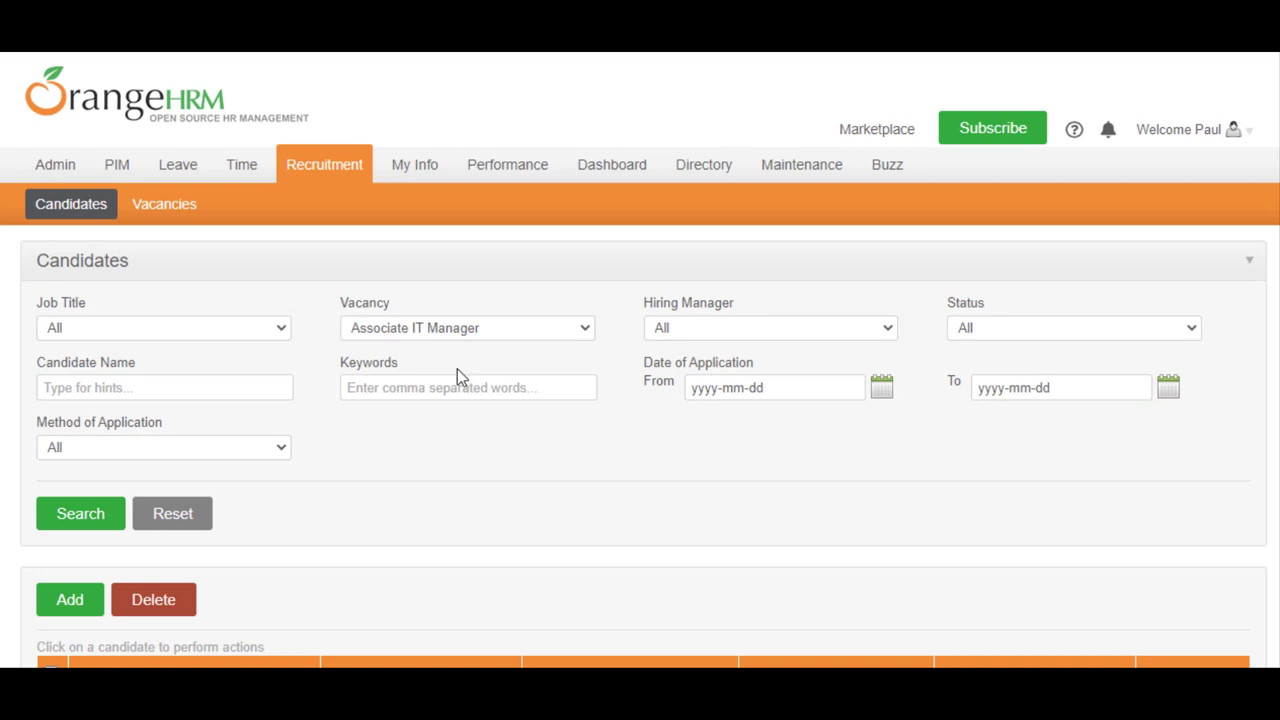
{"action": "left_click", "coordinate": [103, 528]}
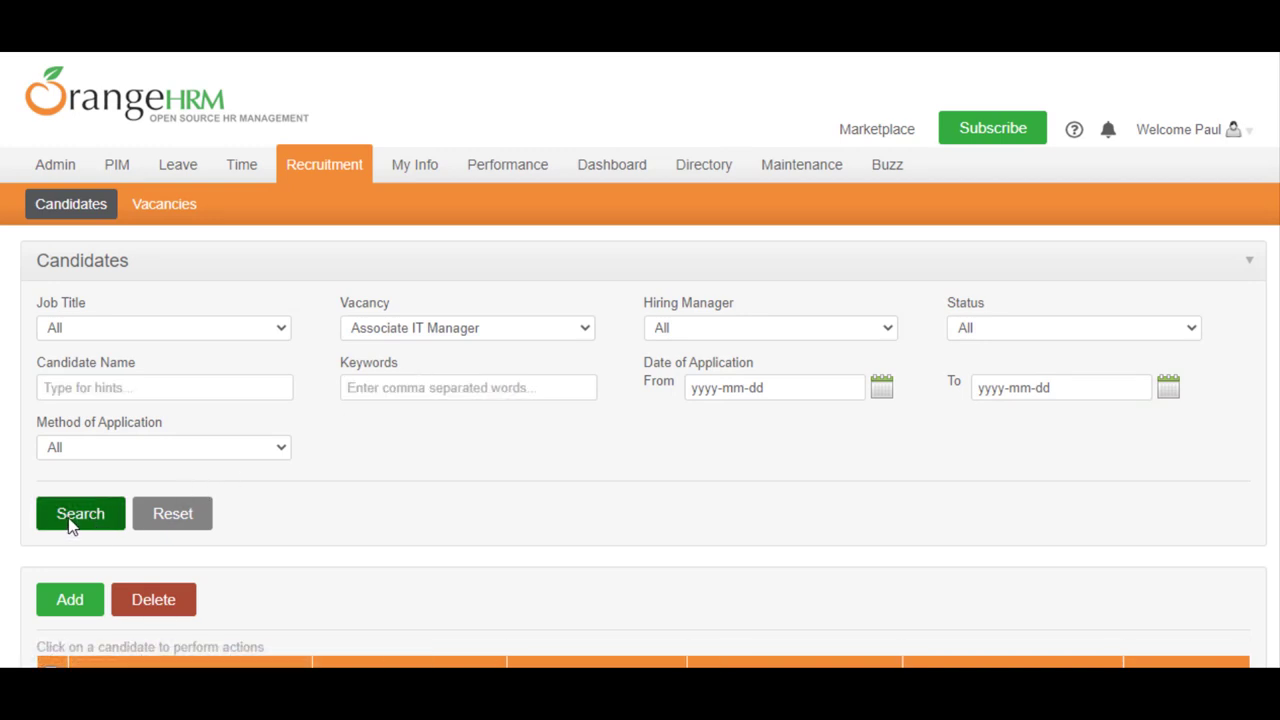
{"action": "scroll", "coordinate": [68, 517], "scroll_direction": "down", "scroll_amount": 3}
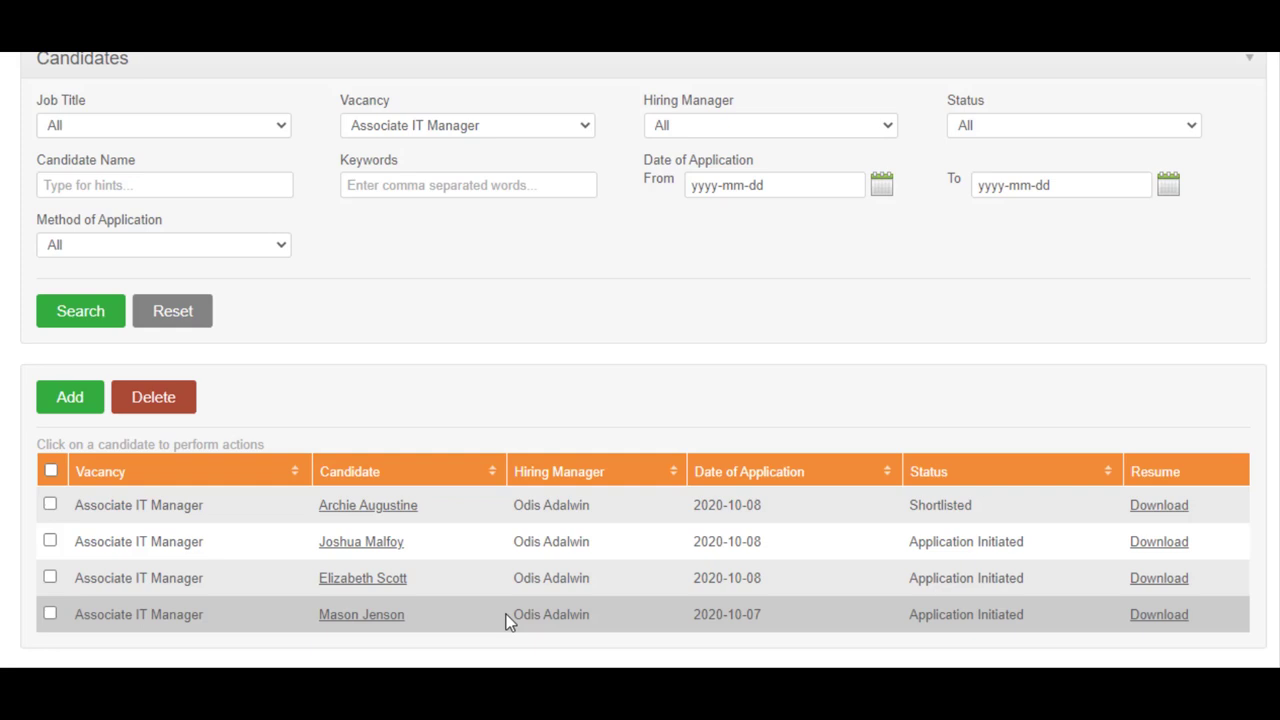
Download the resume of the second candidate in the results and open that candidate's record.
{"action": "left_click", "coordinate": [1170, 549]}
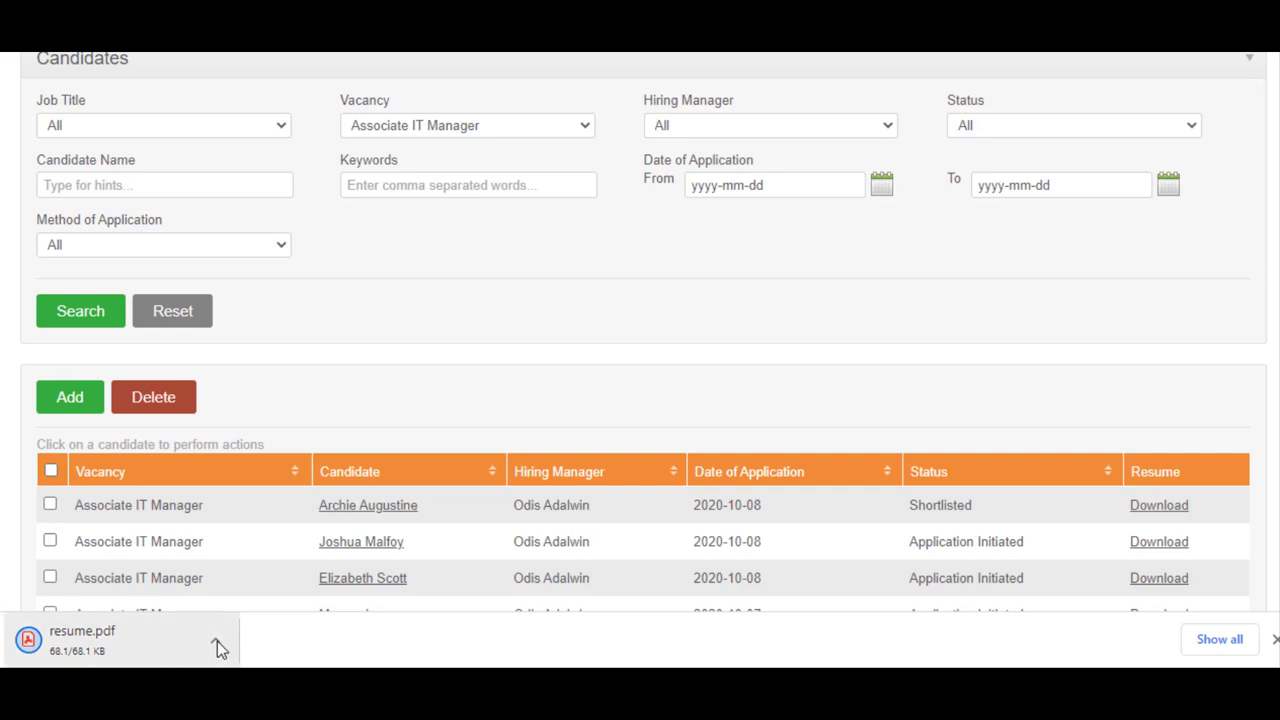
{"action": "left_click", "coordinate": [1275, 640]}
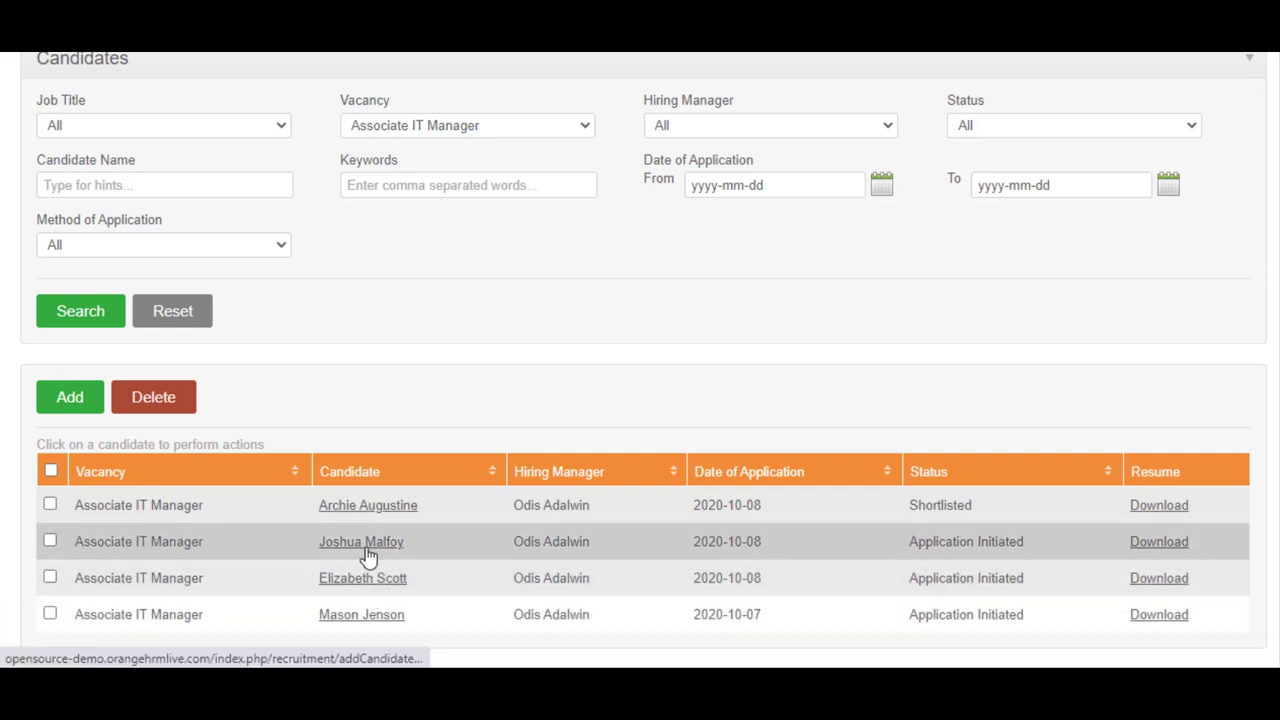
{"action": "left_click", "coordinate": [368, 545]}
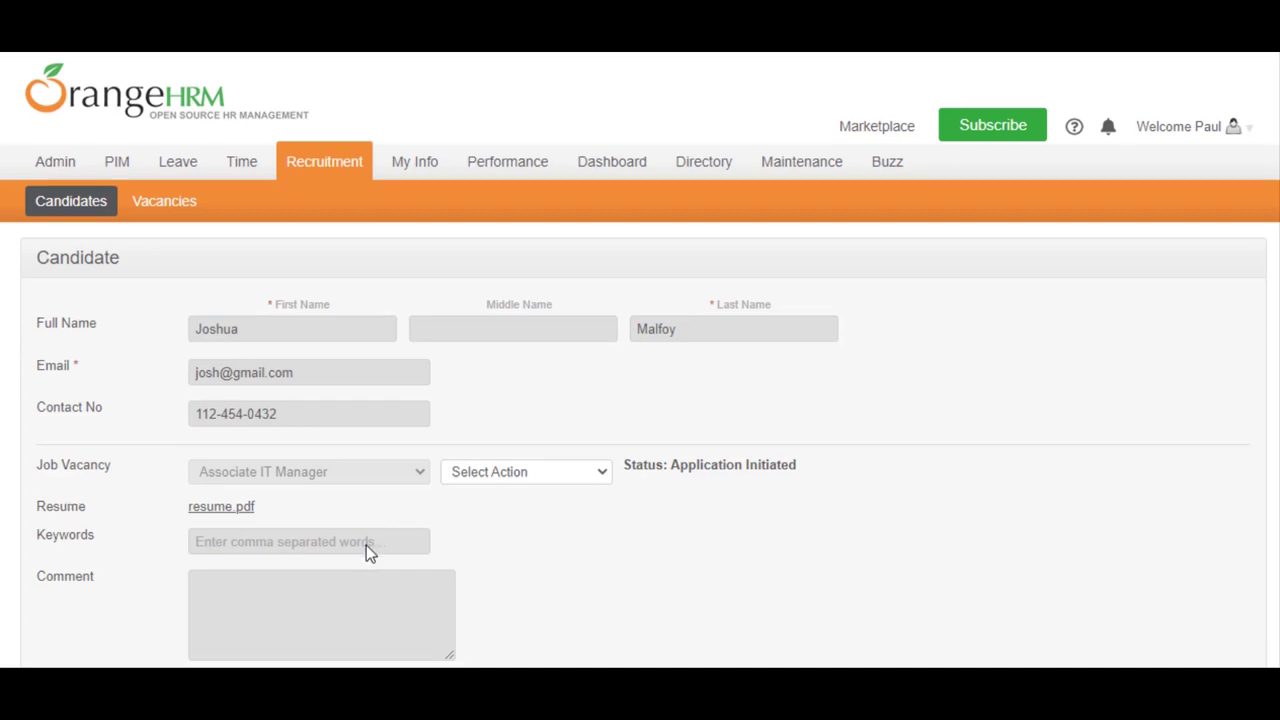
{"action": "scroll", "coordinate": [366, 545], "scroll_direction": "down", "scroll_amount": 2}
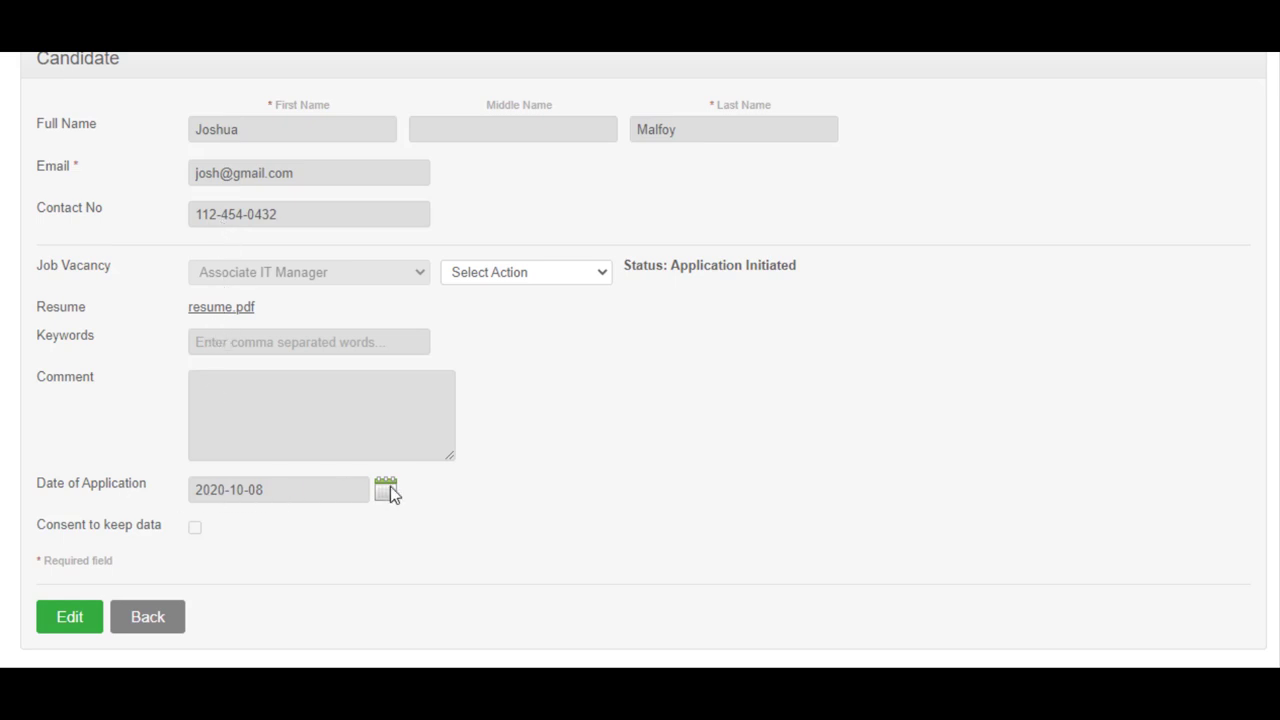
Shortlist the candidate for the Associate IT Manager vacancy with the note "for final interview".
{"action": "left_click", "coordinate": [601, 273]}
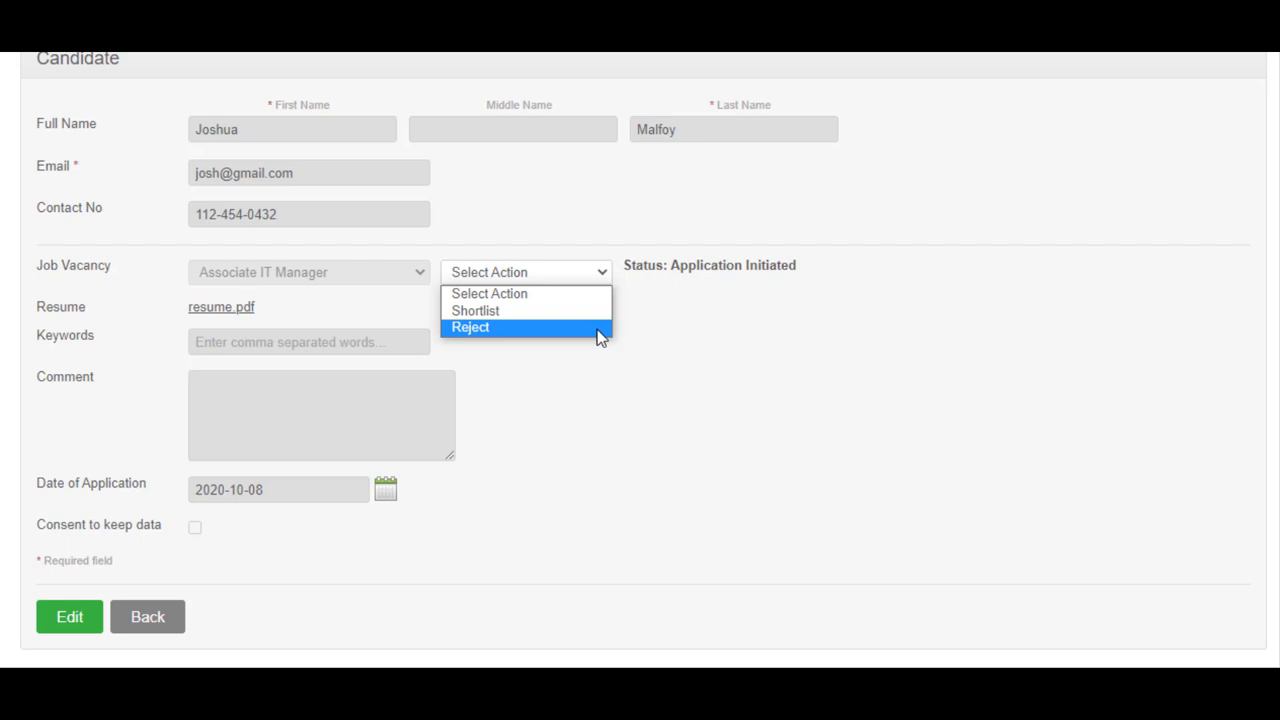
{"action": "left_click", "coordinate": [600, 311]}
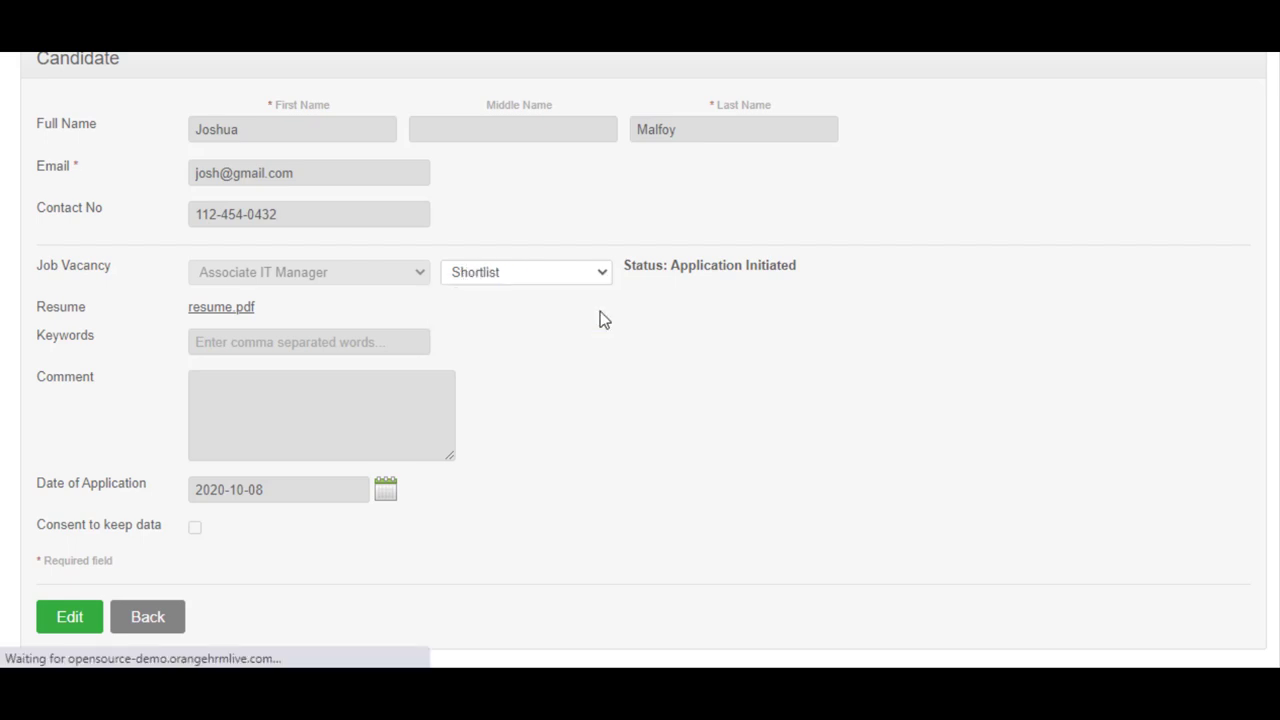
{"action": "type", "text": "for "}
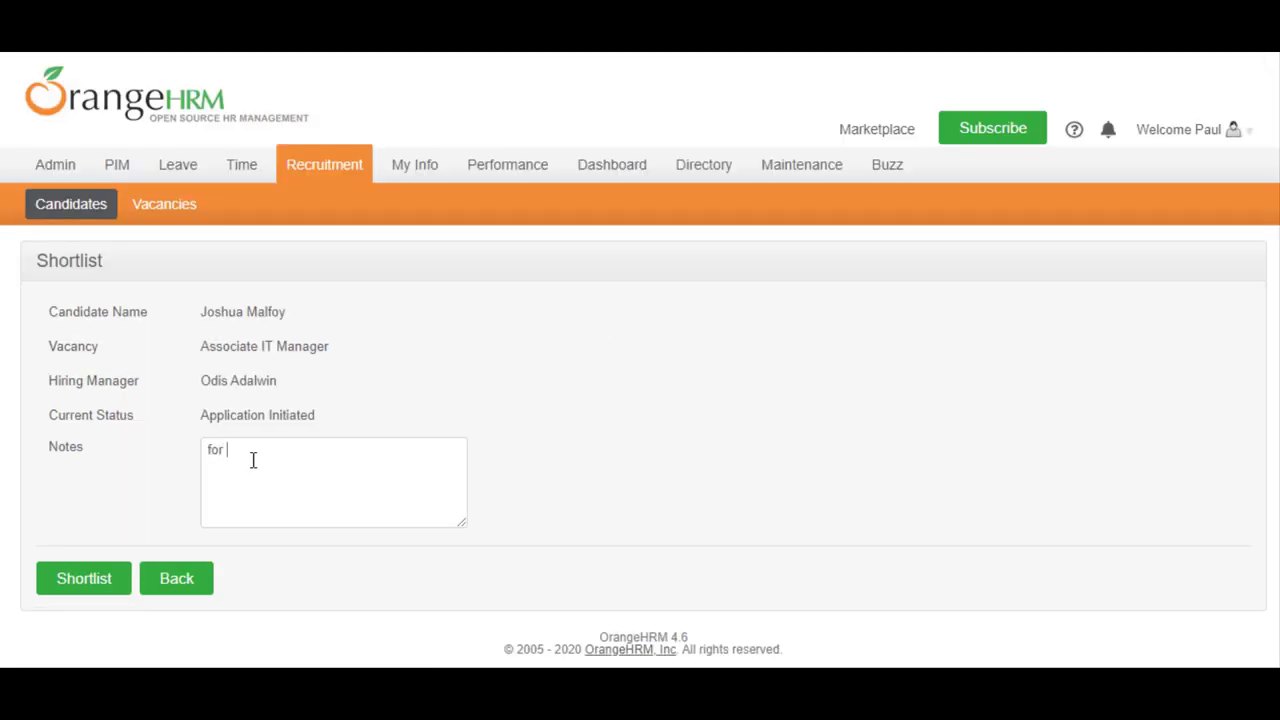
{"action": "type", "text": "final interview"}
{"action": "left_click", "coordinate": [106, 585]}
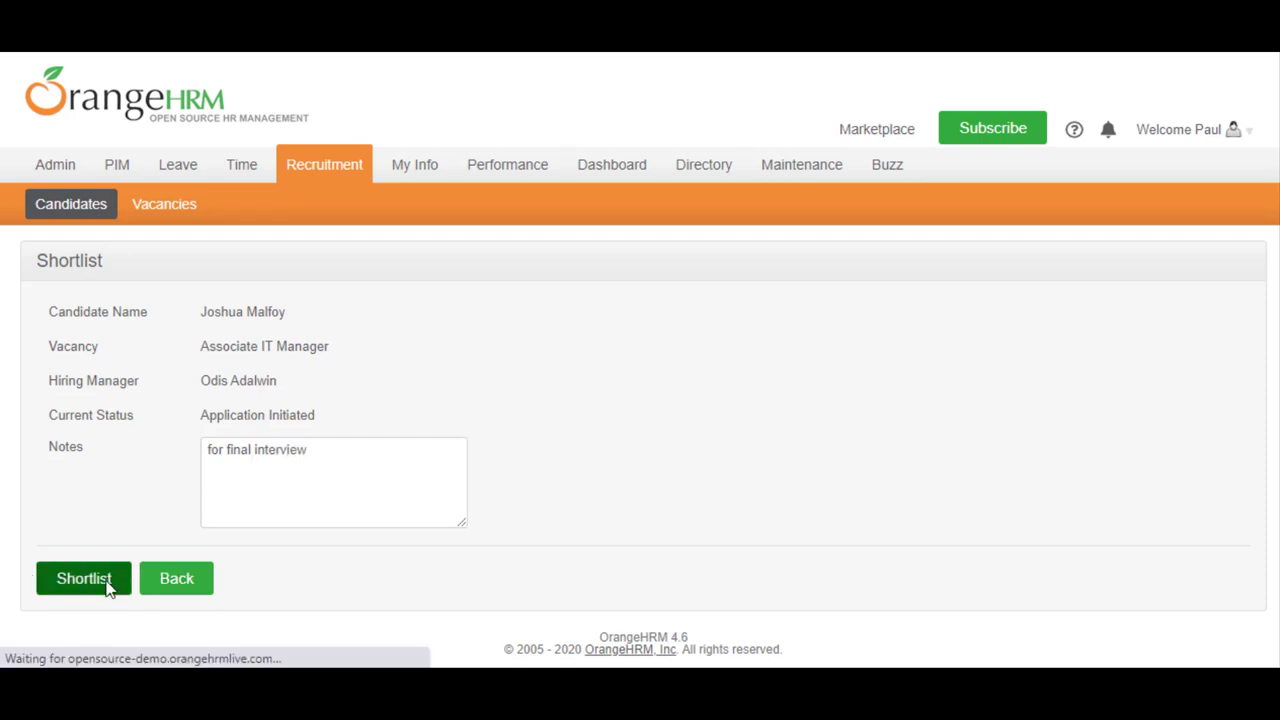
Return from the action history to the candidate's record and review the Candidate's History entries.
{"action": "scroll", "coordinate": [124, 574], "scroll_direction": "down", "scroll_amount": 2}
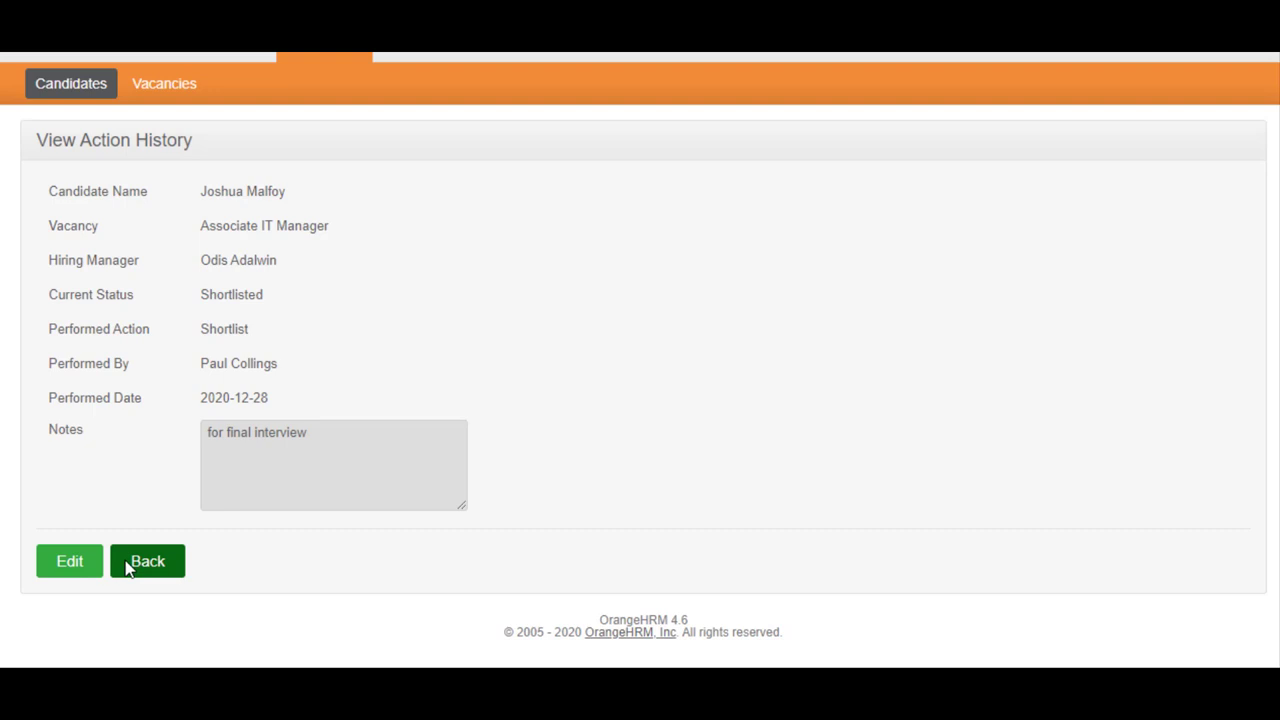
{"action": "left_click", "coordinate": [143, 564]}
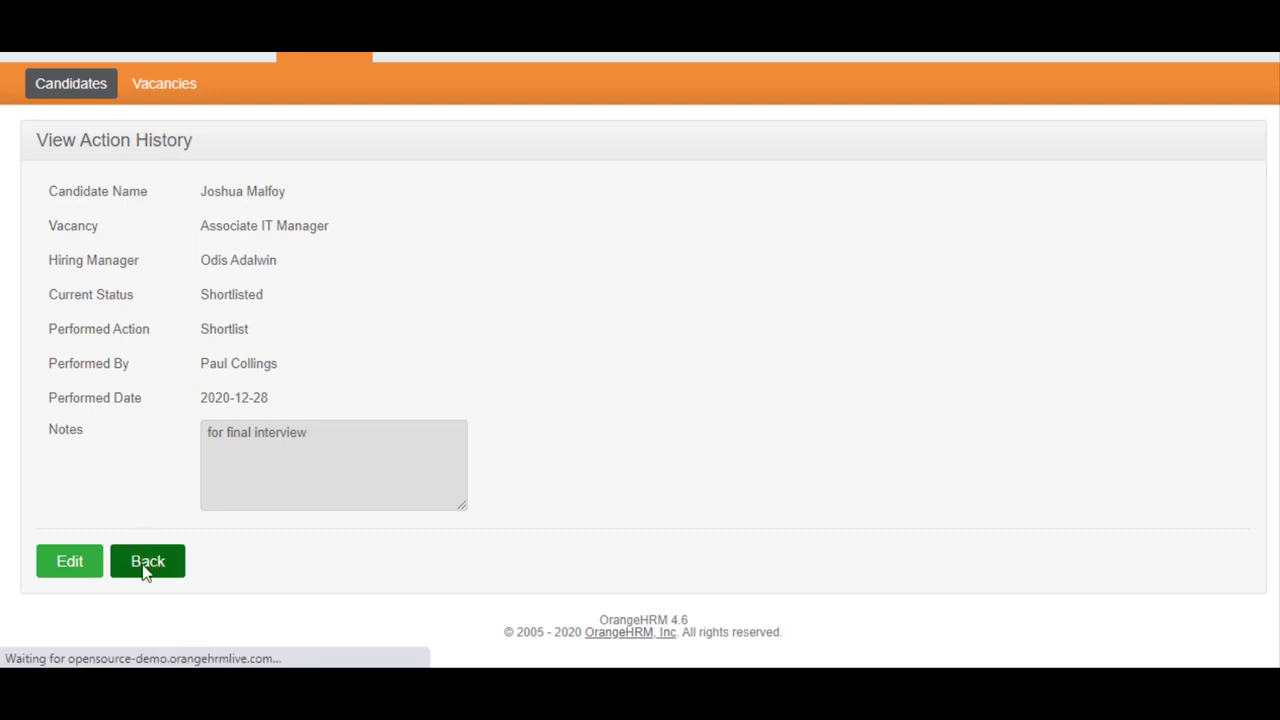
{"action": "scroll", "coordinate": [143, 563], "scroll_direction": "down", "scroll_amount": 5}
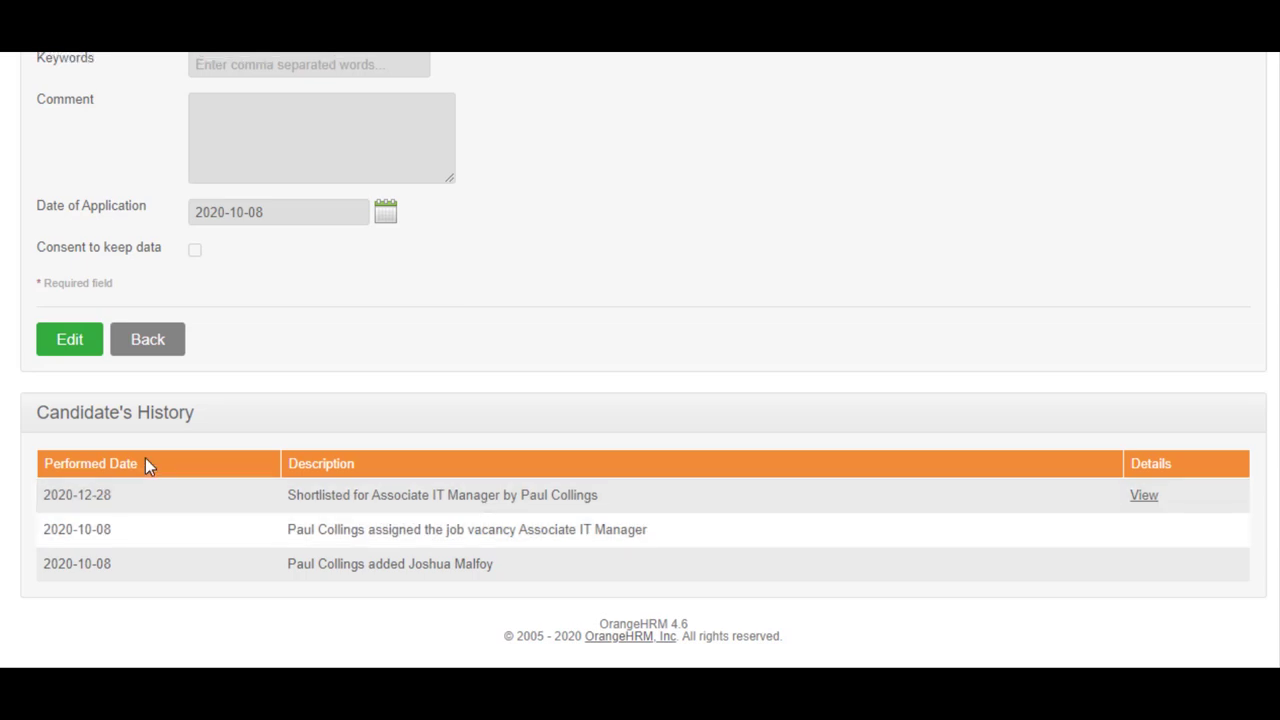
{"action": "scroll", "coordinate": [145, 460], "scroll_direction": "up", "scroll_amount": 4}
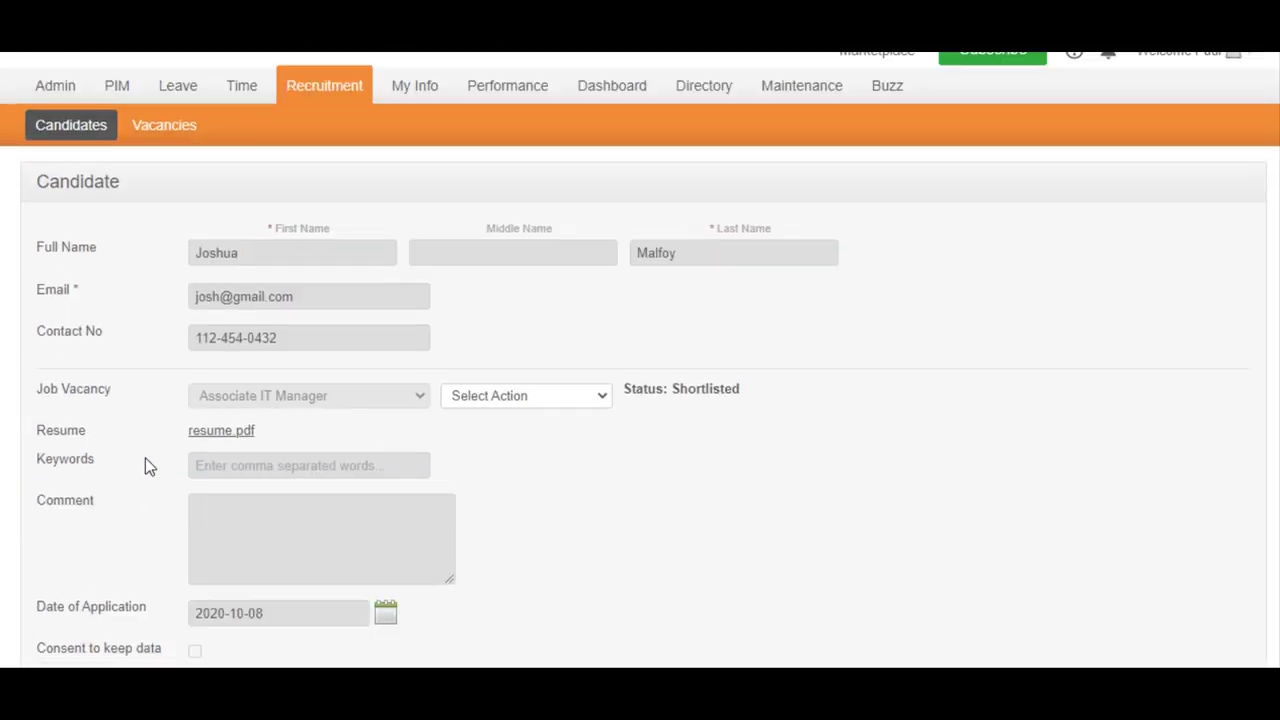
Start scheduling an interview for the shortlisted candidate and title it "Final Interview".
{"action": "left_click", "coordinate": [604, 401]}
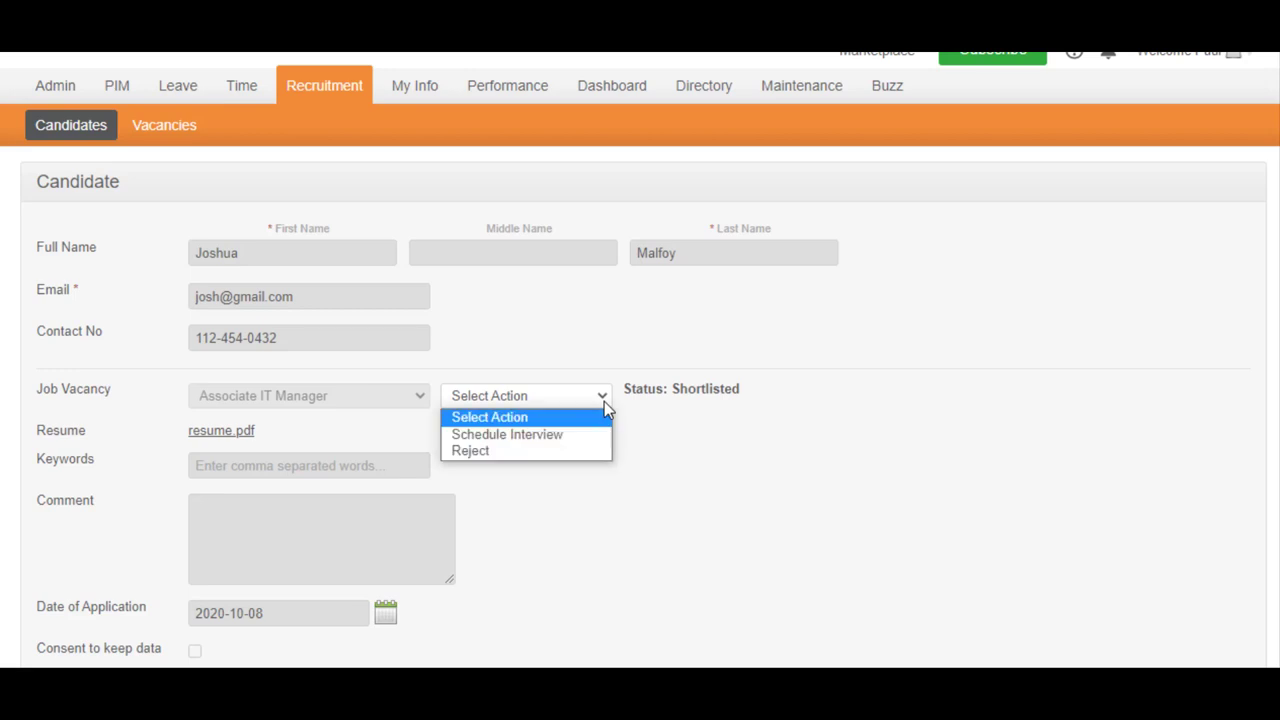
{"action": "left_click", "coordinate": [606, 434]}
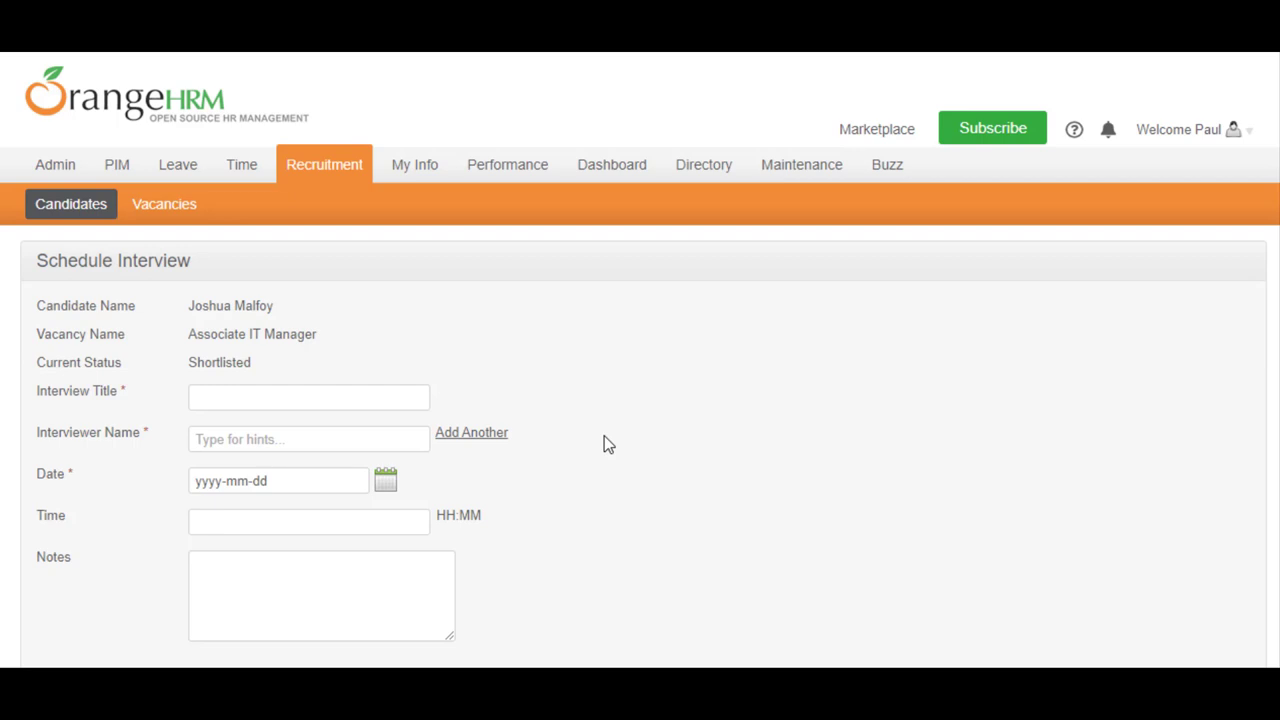
{"action": "scroll", "coordinate": [604, 437], "scroll_direction": "down", "scroll_amount": 3}
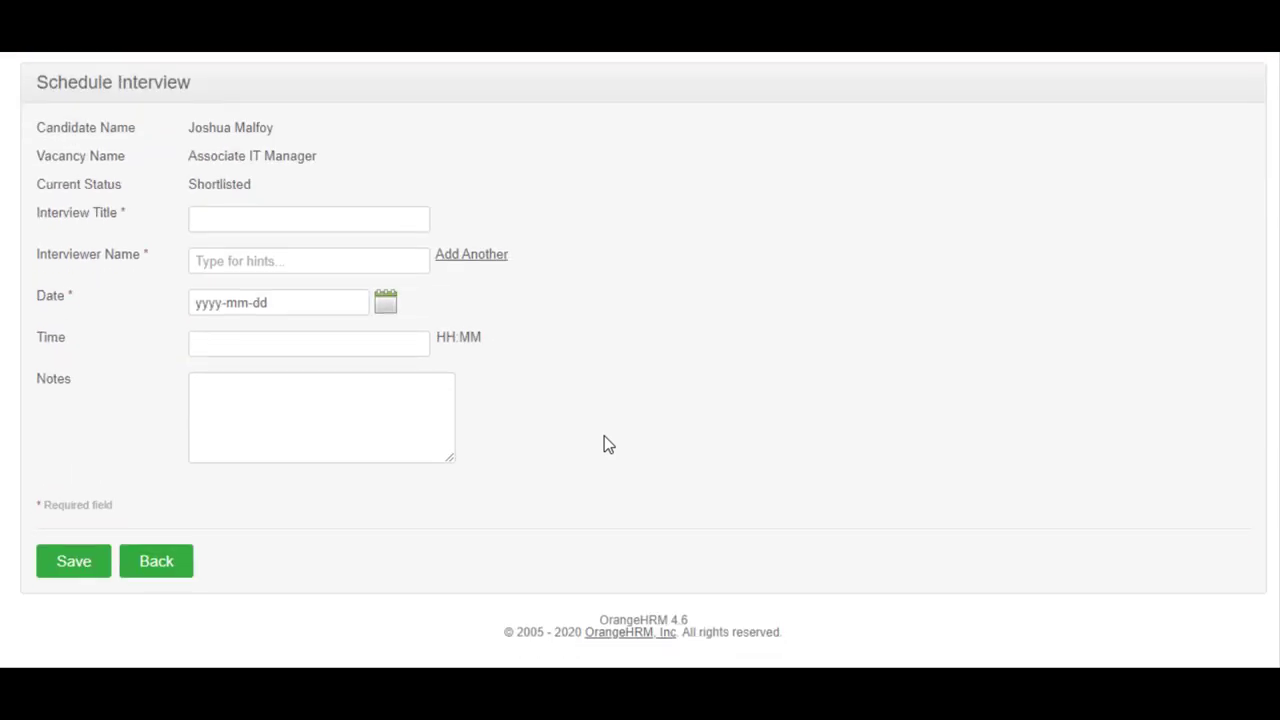
{"action": "left_click", "coordinate": [280, 213]}
{"action": "left_click", "coordinate": [290, 263]}
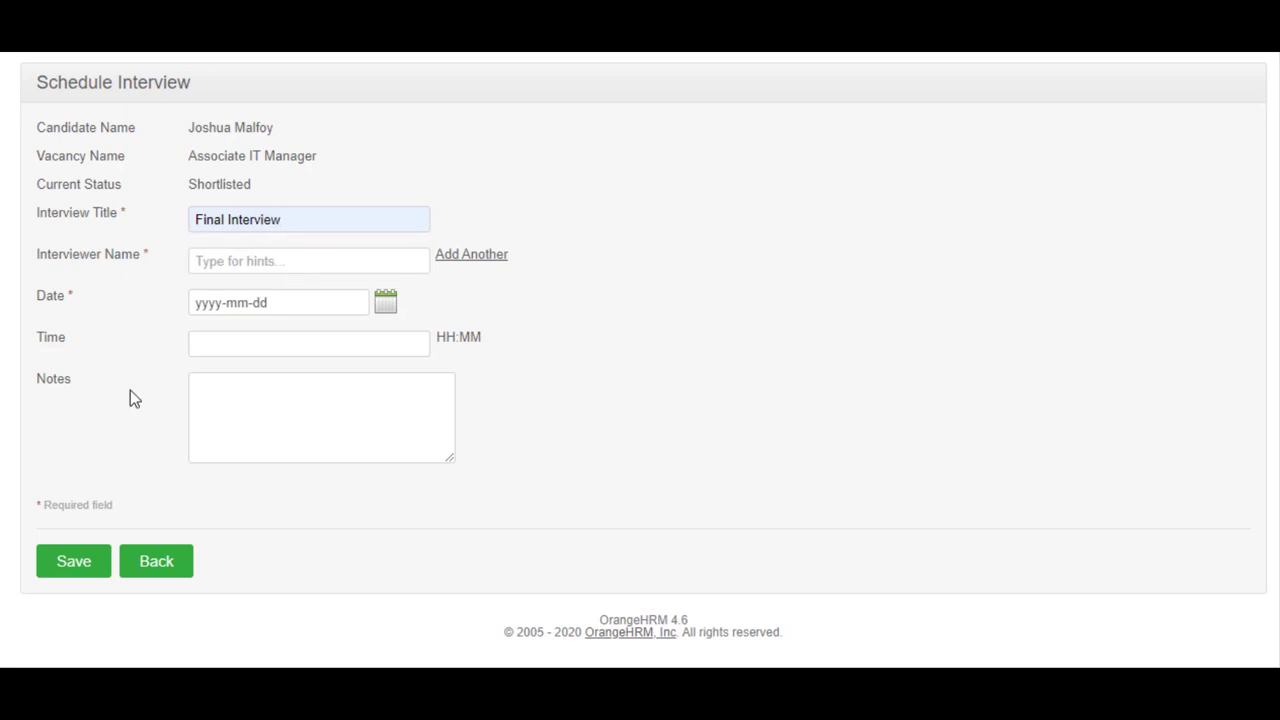
Assign the vacancy's hiring manager as interviewer and add a second interviewer from the suggestions for "f".
{"action": "left_click", "coordinate": [314, 259]}
{"action": "type", "text": "d"}
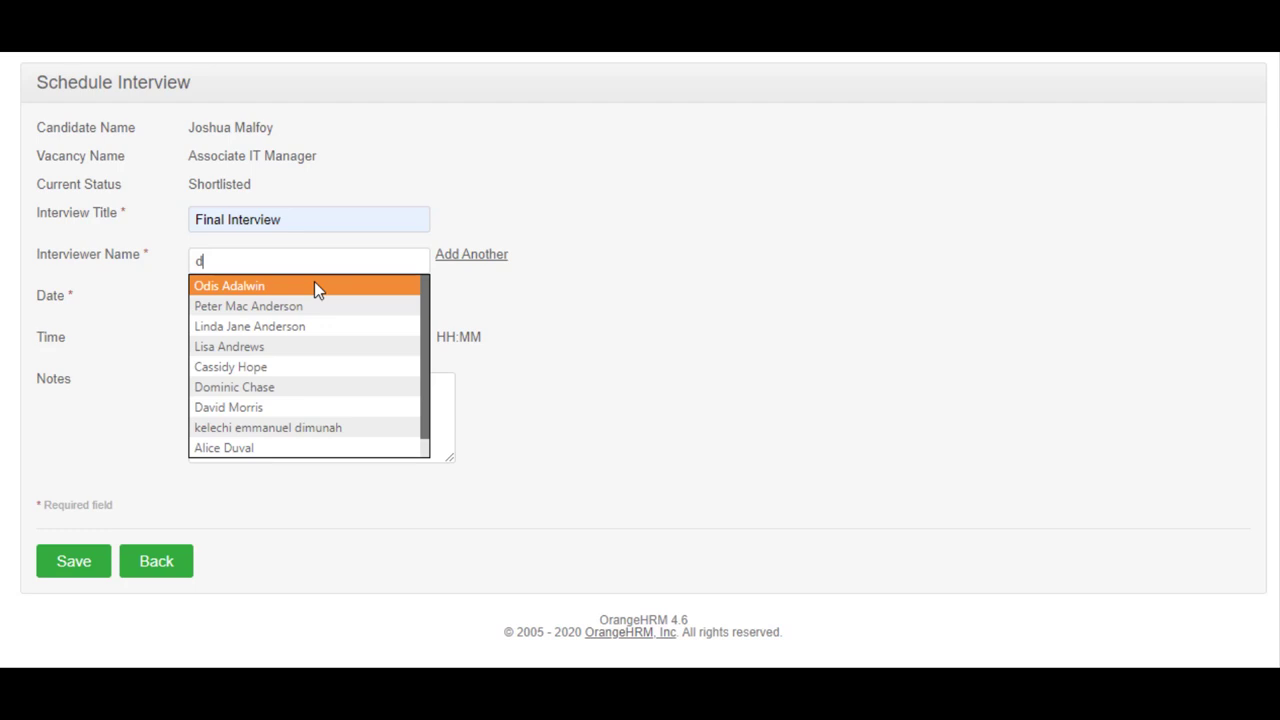
{"action": "left_click", "coordinate": [314, 286]}
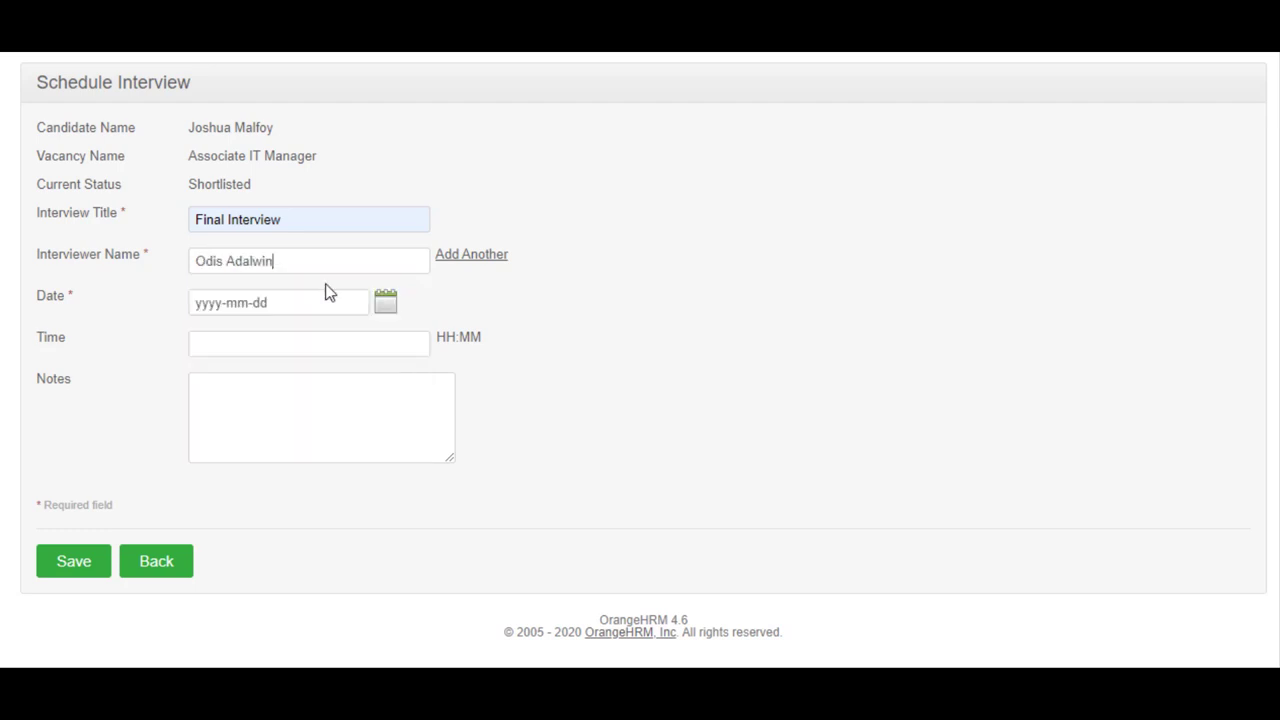
{"action": "left_click", "coordinate": [442, 262]}
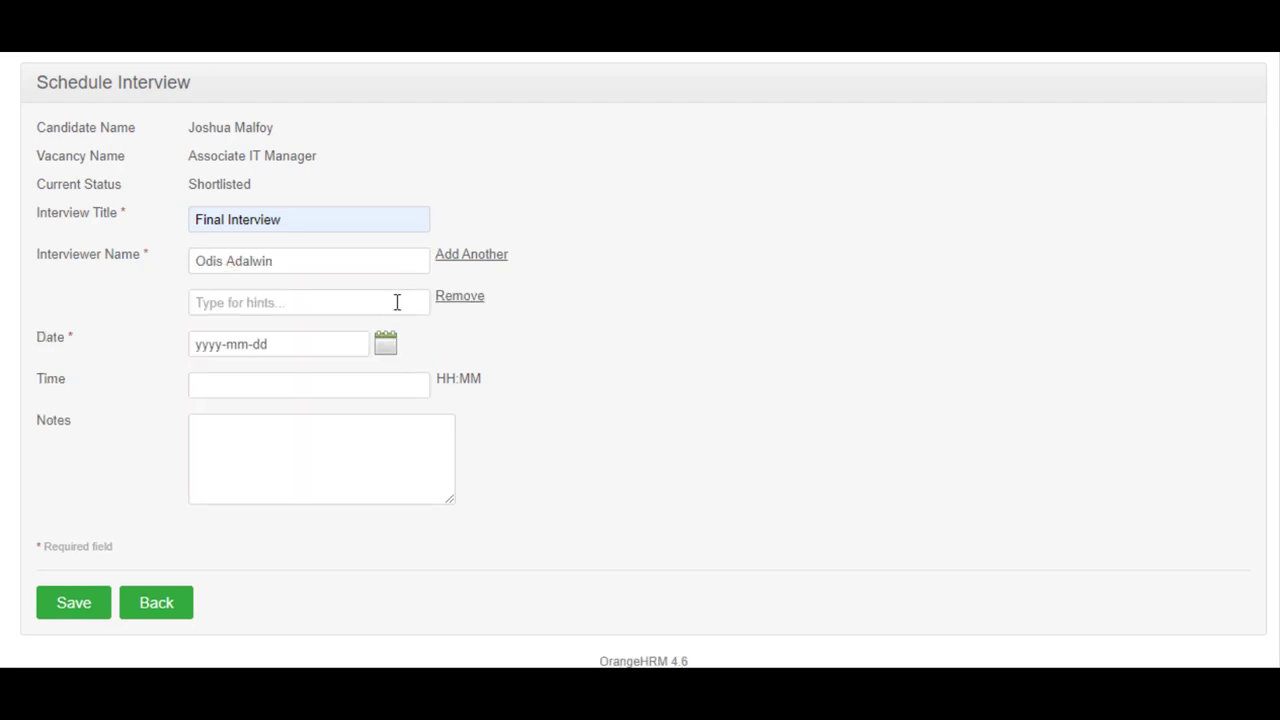
{"action": "left_click", "coordinate": [396, 304]}
{"action": "type", "text": "f"}
{"action": "left_click", "coordinate": [394, 328]}
Set the interview date to 2020-12-30 and the time to 19:30, and save the interview.
{"action": "left_click", "coordinate": [391, 342]}
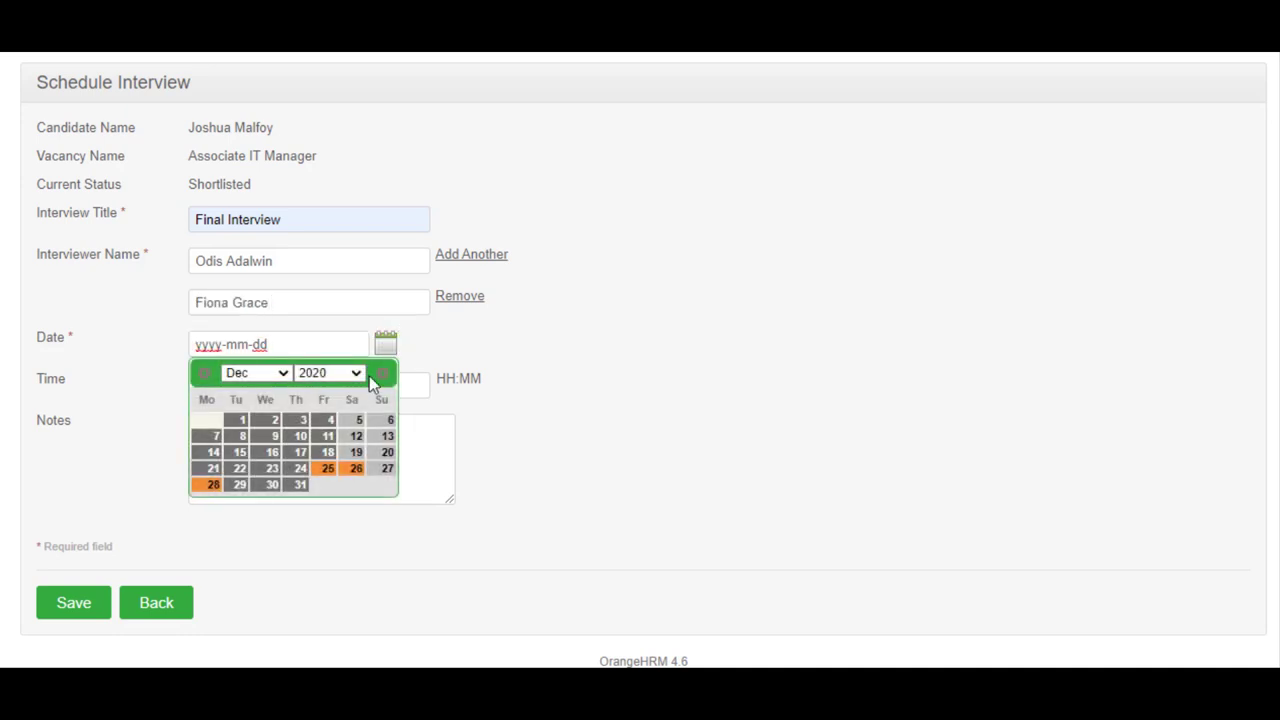
{"action": "left_click", "coordinate": [259, 492]}
{"action": "left_click", "coordinate": [384, 386]}
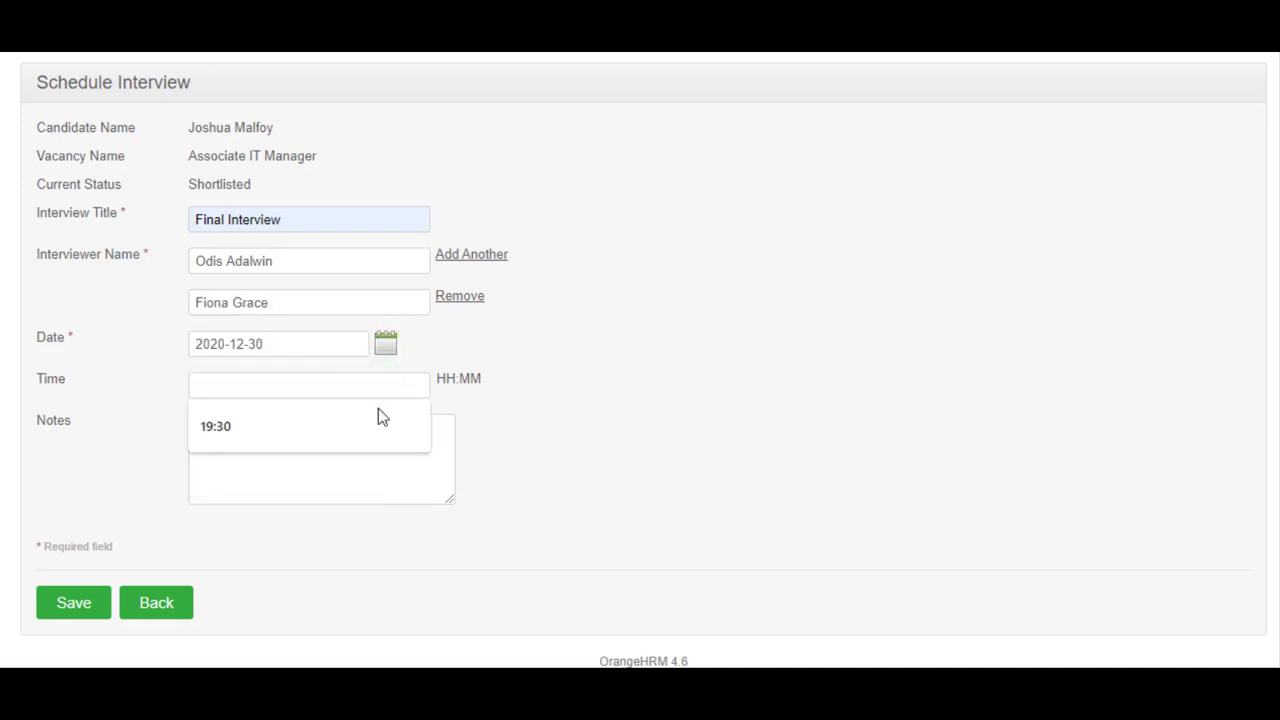
{"action": "left_click", "coordinate": [378, 414]}
{"action": "left_click", "coordinate": [90, 609]}
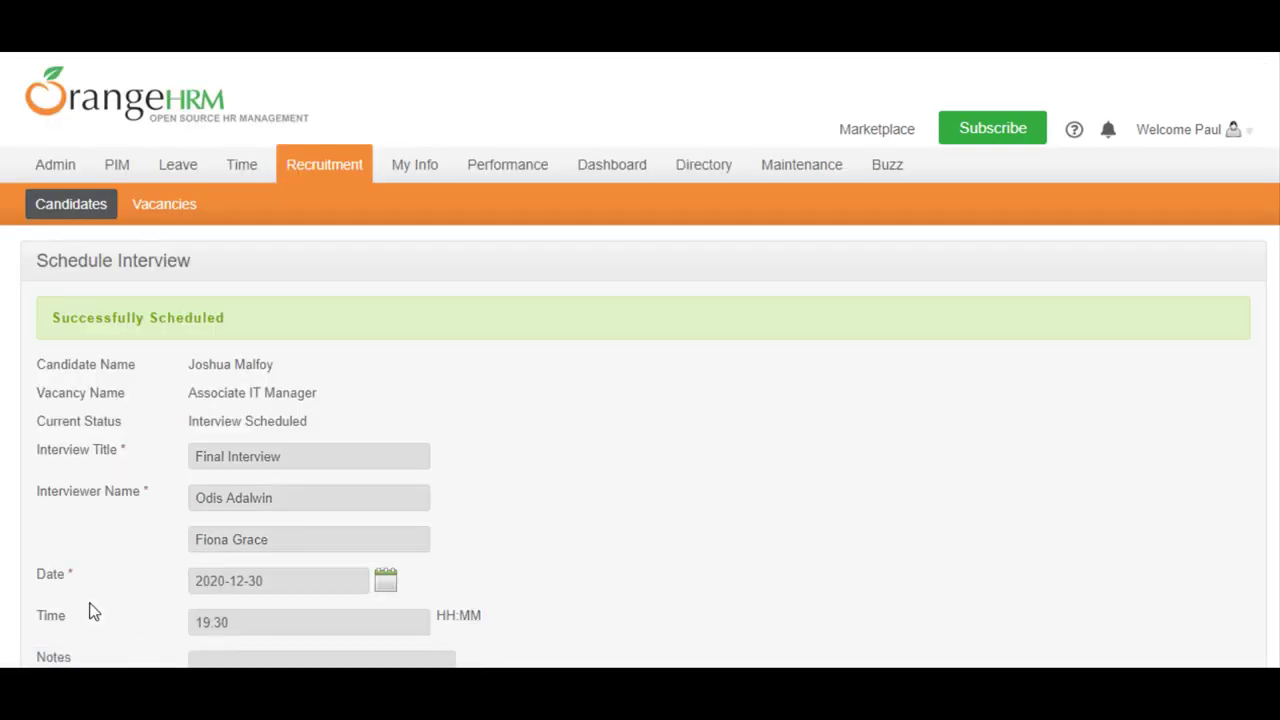
Open the attachment form of the scheduled interview and review its file and comment fields.
{"action": "scroll", "coordinate": [129, 616], "scroll_direction": "down", "scroll_amount": 5}
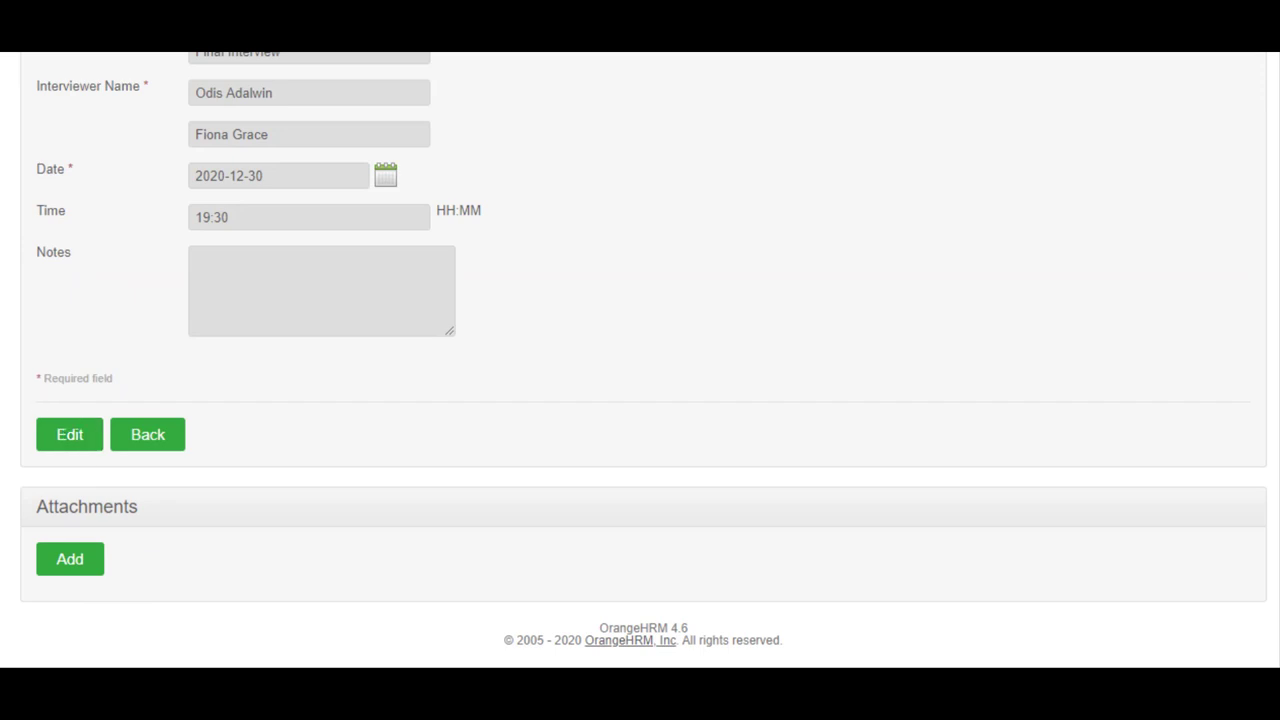
{"action": "left_click", "coordinate": [95, 567]}
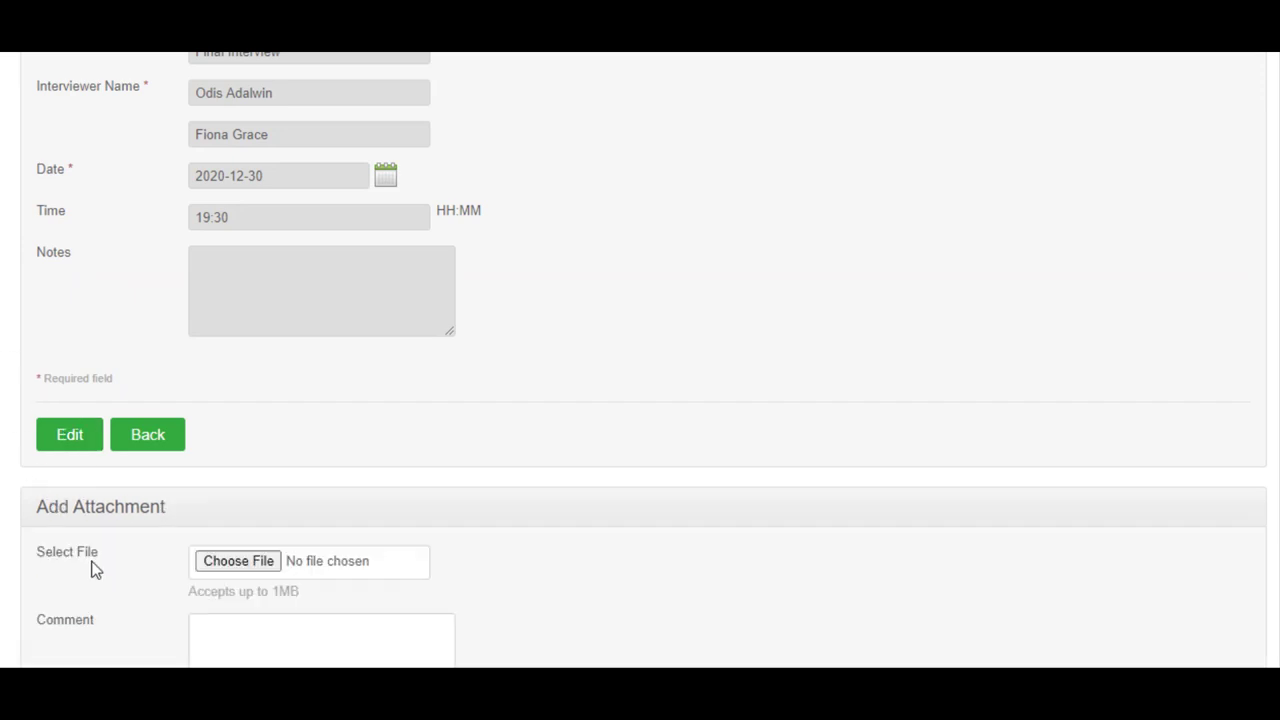
{"action": "scroll", "coordinate": [409, 526], "scroll_direction": "down", "scroll_amount": 3}
{"action": "scroll", "coordinate": [409, 526], "scroll_direction": "up", "scroll_amount": 6}
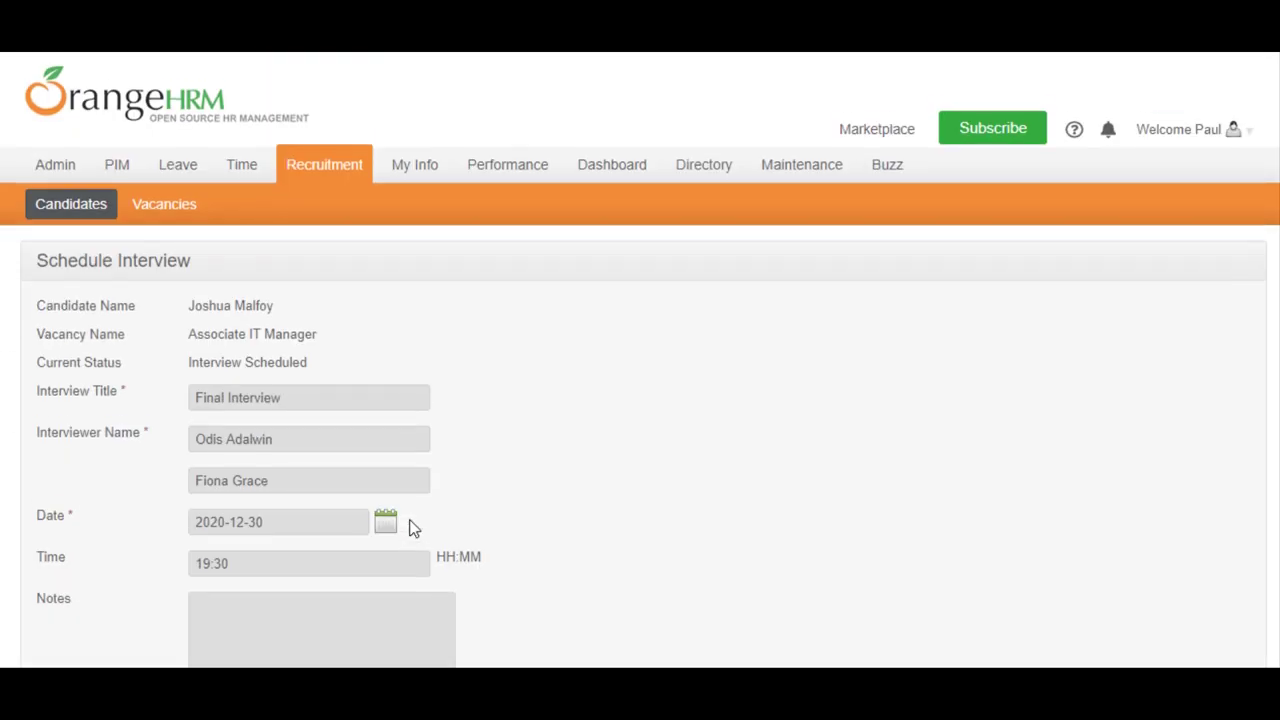
Filter the candidates list by the Associate IT Manager vacancy and open the candidate whose status is Interview Scheduled.
{"action": "left_click", "coordinate": [101, 217]}
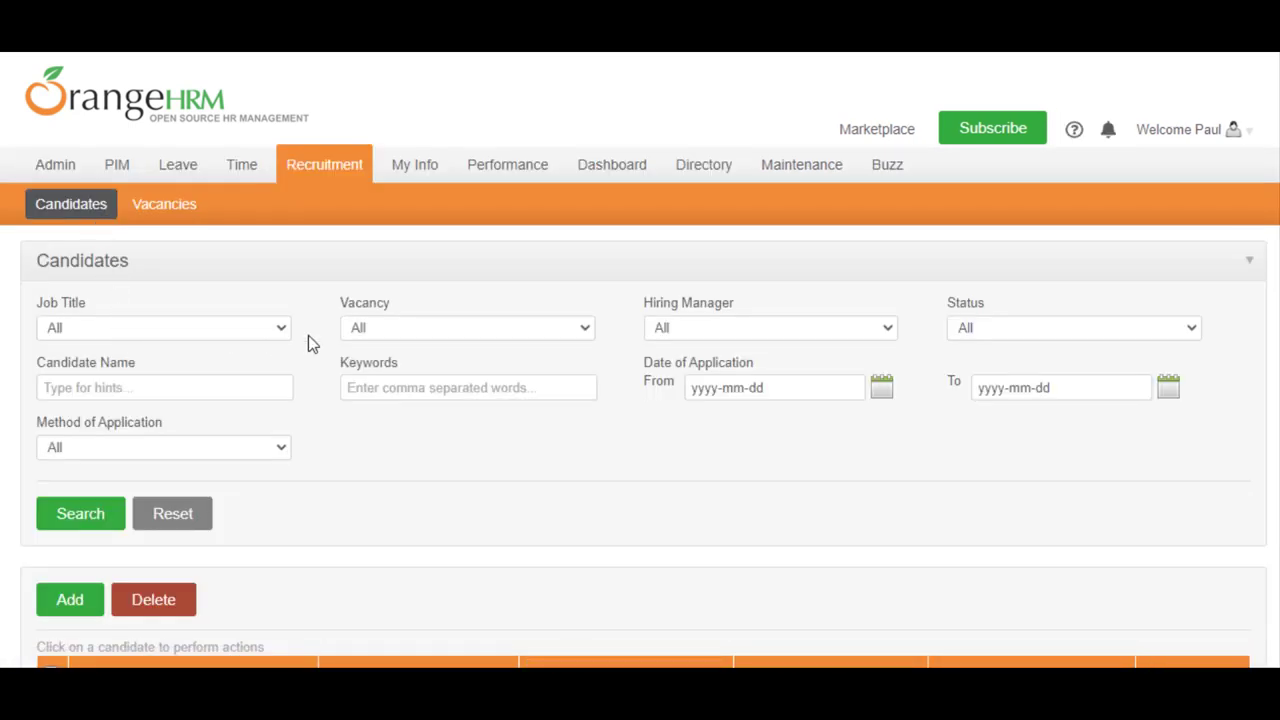
{"action": "left_click", "coordinate": [428, 328]}
{"action": "left_click", "coordinate": [428, 367]}
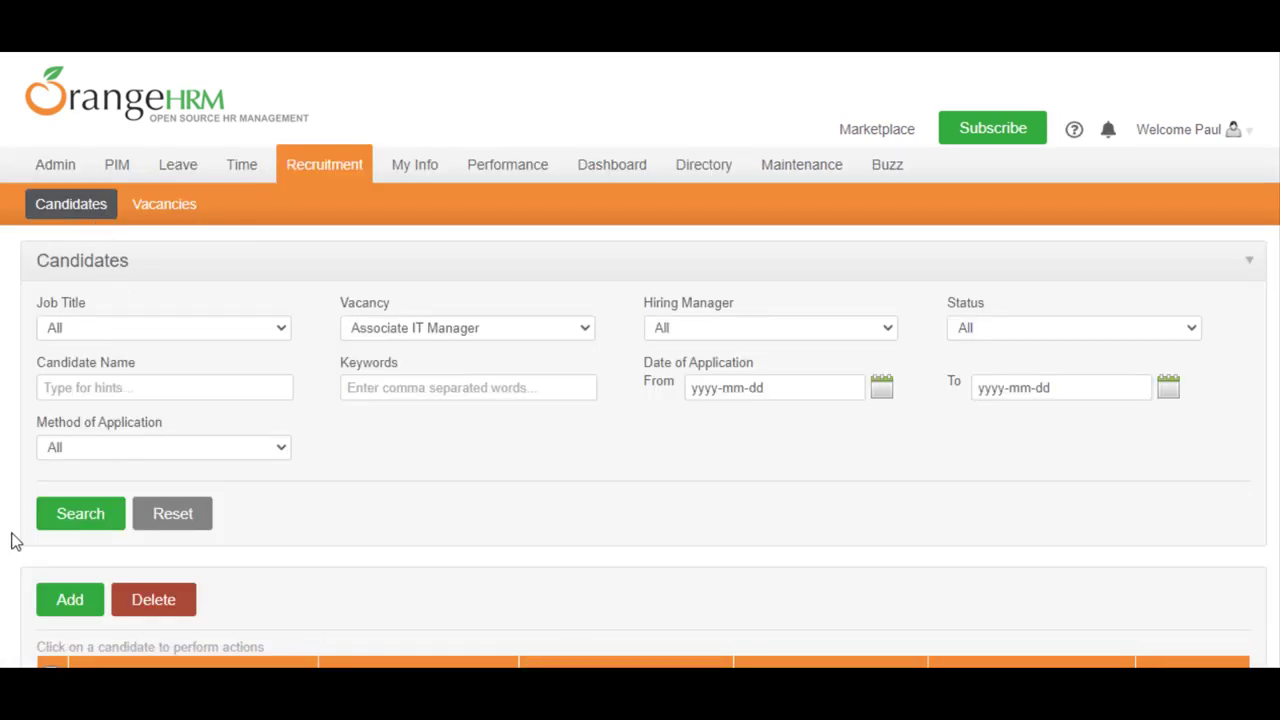
{"action": "left_click", "coordinate": [74, 515]}
{"action": "scroll", "coordinate": [71, 509], "scroll_direction": "down", "scroll_amount": 2}
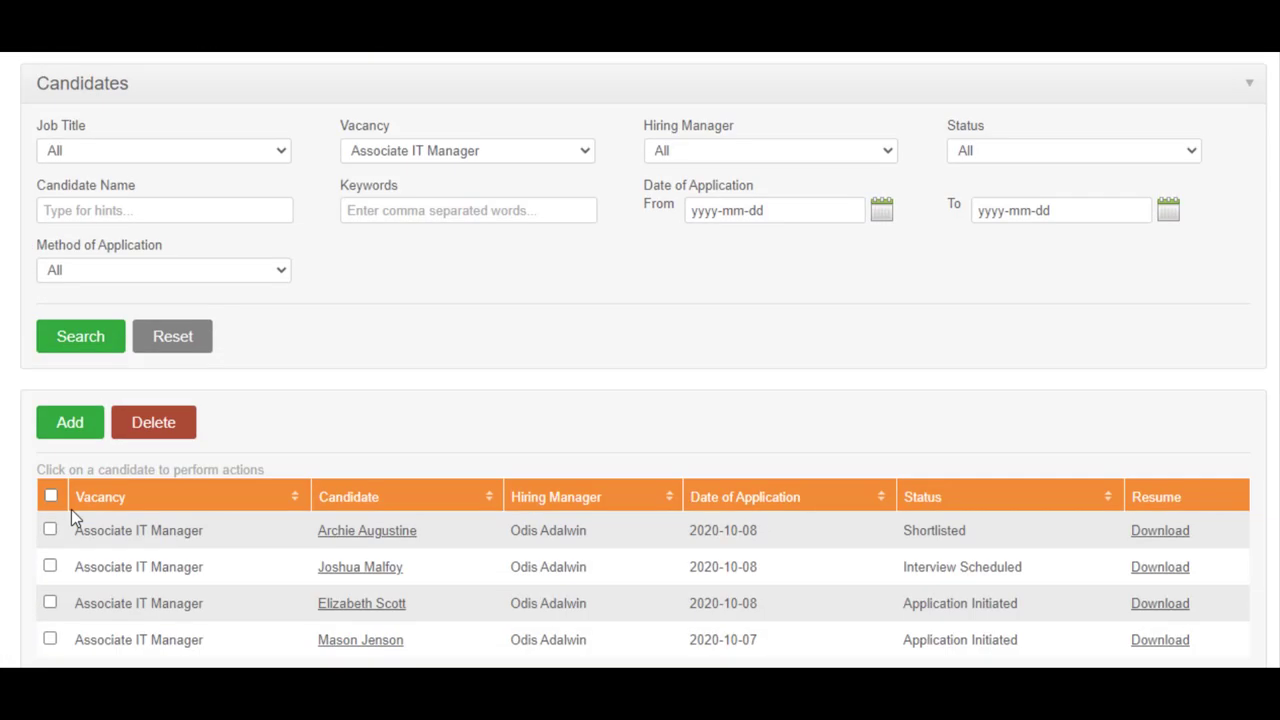
{"action": "left_click", "coordinate": [352, 546]}
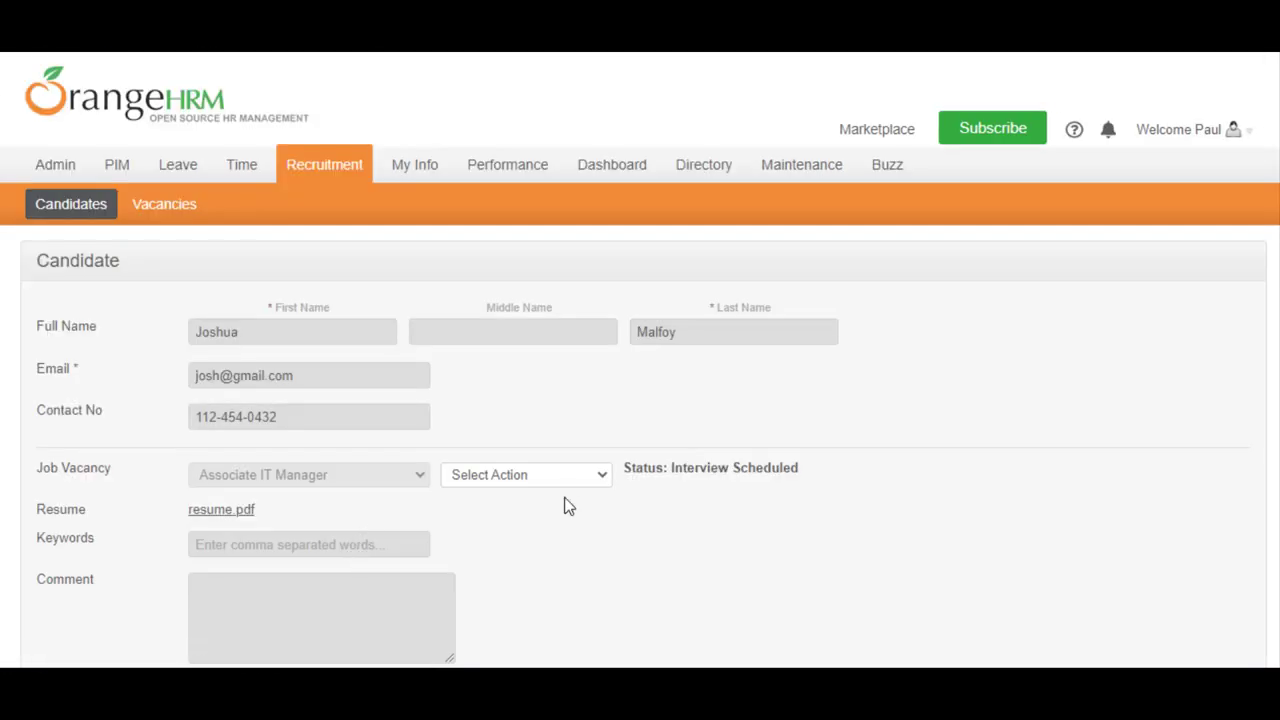
Mark the candidate's interview as passed without notes and return to the candidate's record.
{"action": "left_click", "coordinate": [567, 480]}
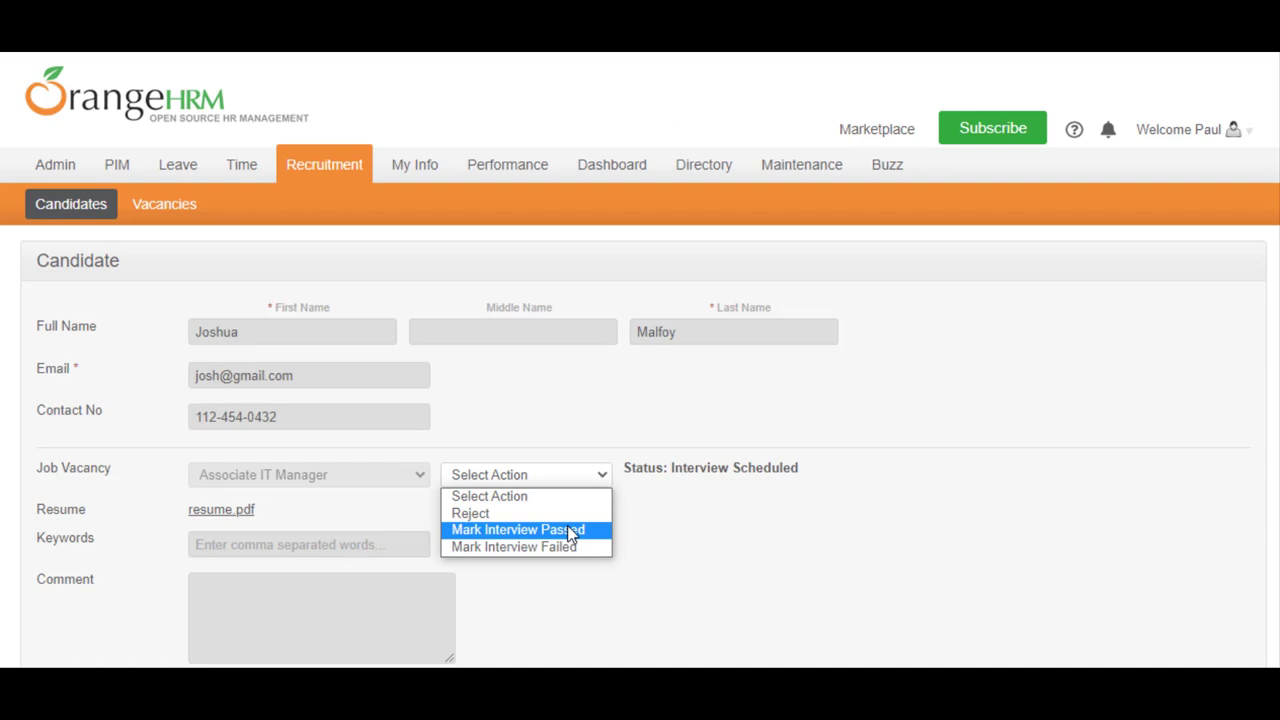
{"action": "left_click", "coordinate": [567, 530]}
{"action": "scroll", "coordinate": [566, 531], "scroll_direction": "down", "scroll_amount": 1}
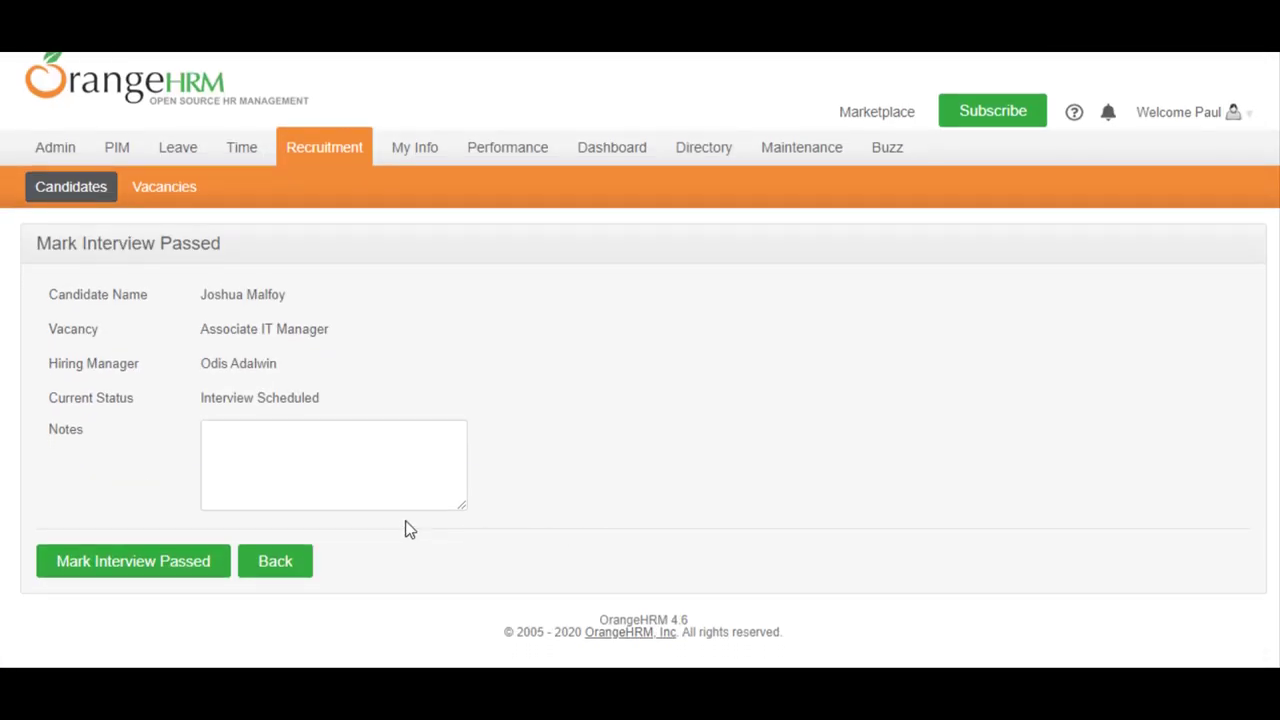
{"action": "left_click", "coordinate": [133, 561]}
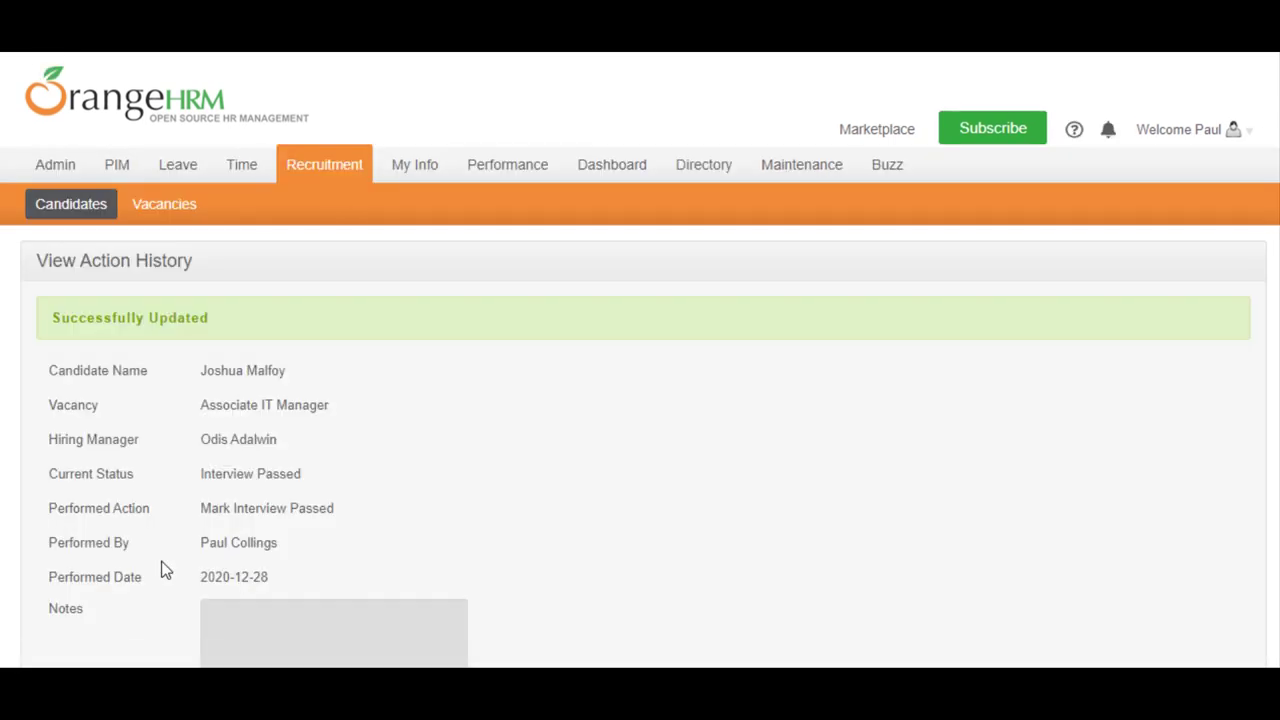
{"action": "scroll", "coordinate": [166, 568], "scroll_direction": "down", "scroll_amount": 2}
{"action": "scroll", "coordinate": [166, 568], "scroll_direction": "down", "scroll_amount": 1}
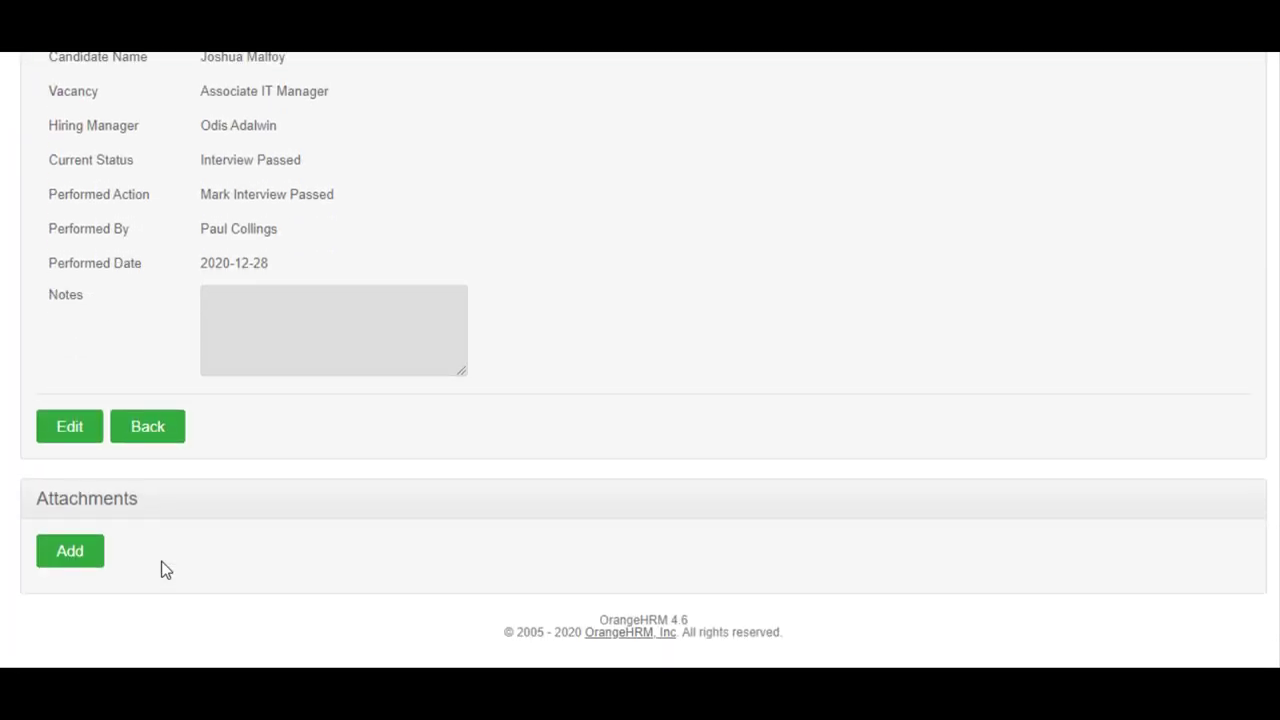
{"action": "left_click", "coordinate": [147, 426]}
Offer the job to the candidate without notes and return to the candidate's record.
{"action": "left_click", "coordinate": [589, 478]}
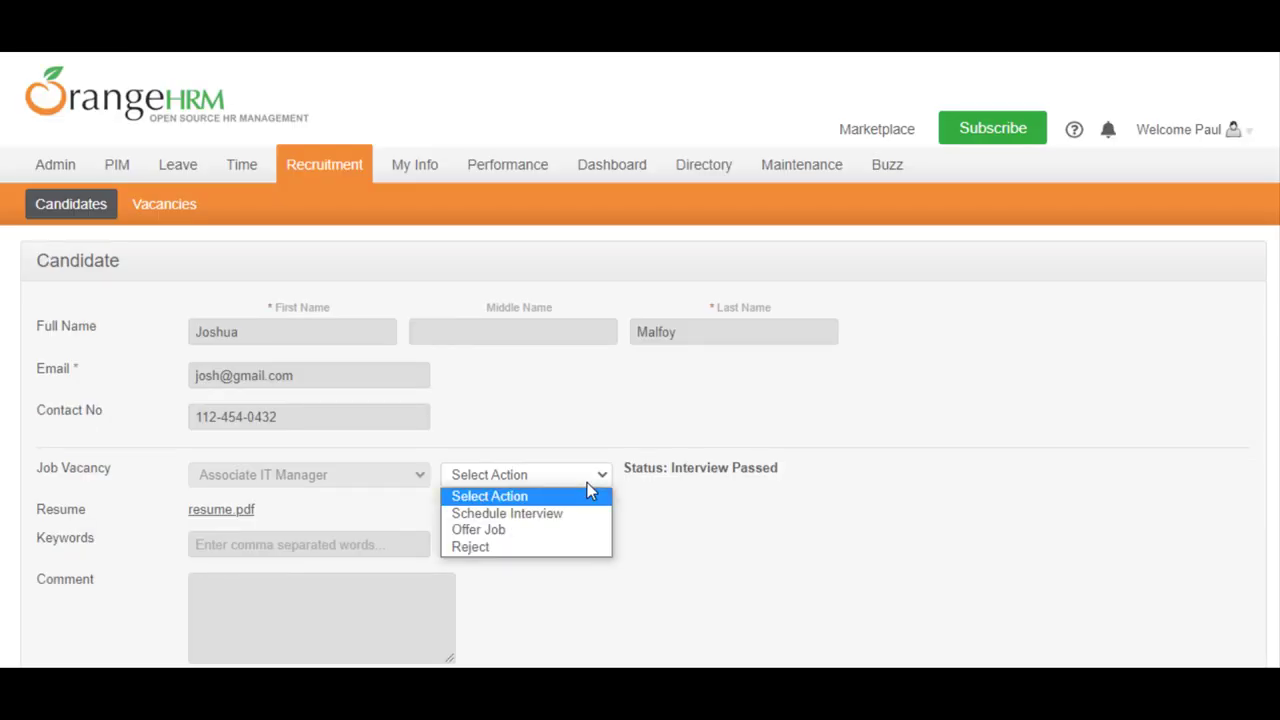
{"action": "left_click", "coordinate": [586, 533]}
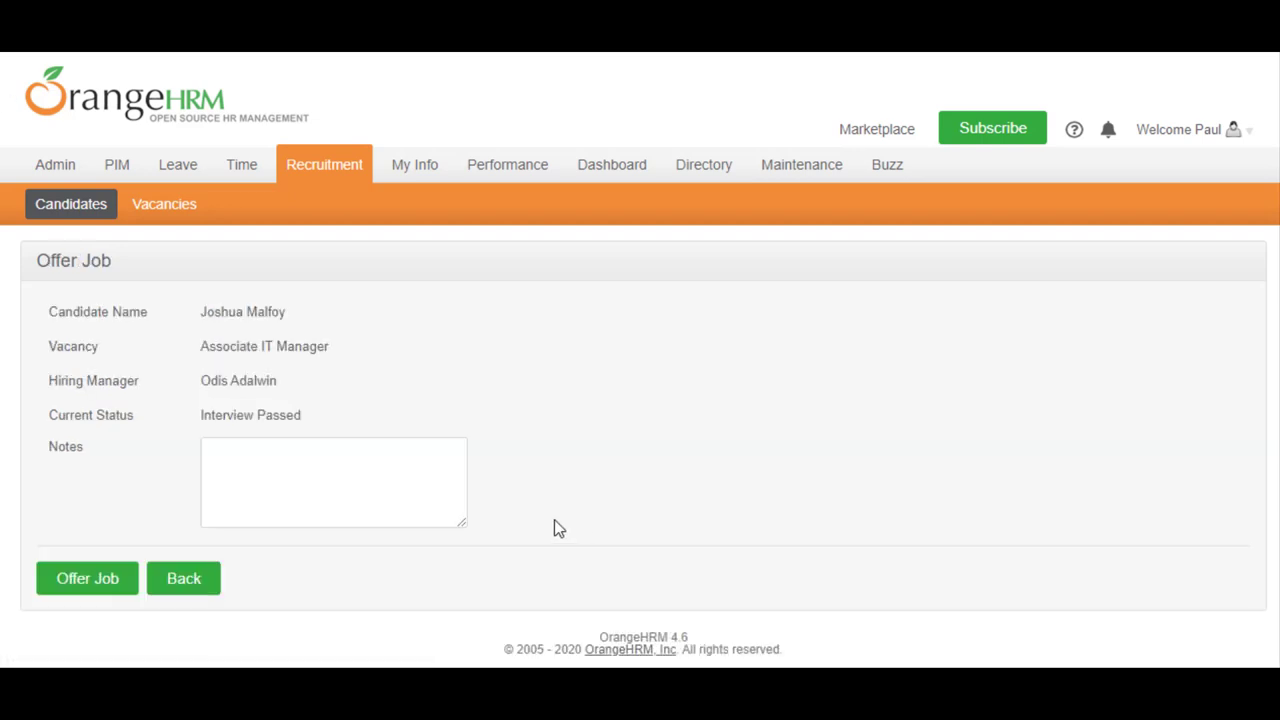
{"action": "left_click", "coordinate": [121, 579]}
{"action": "scroll", "coordinate": [126, 577], "scroll_direction": "down", "scroll_amount": 3}
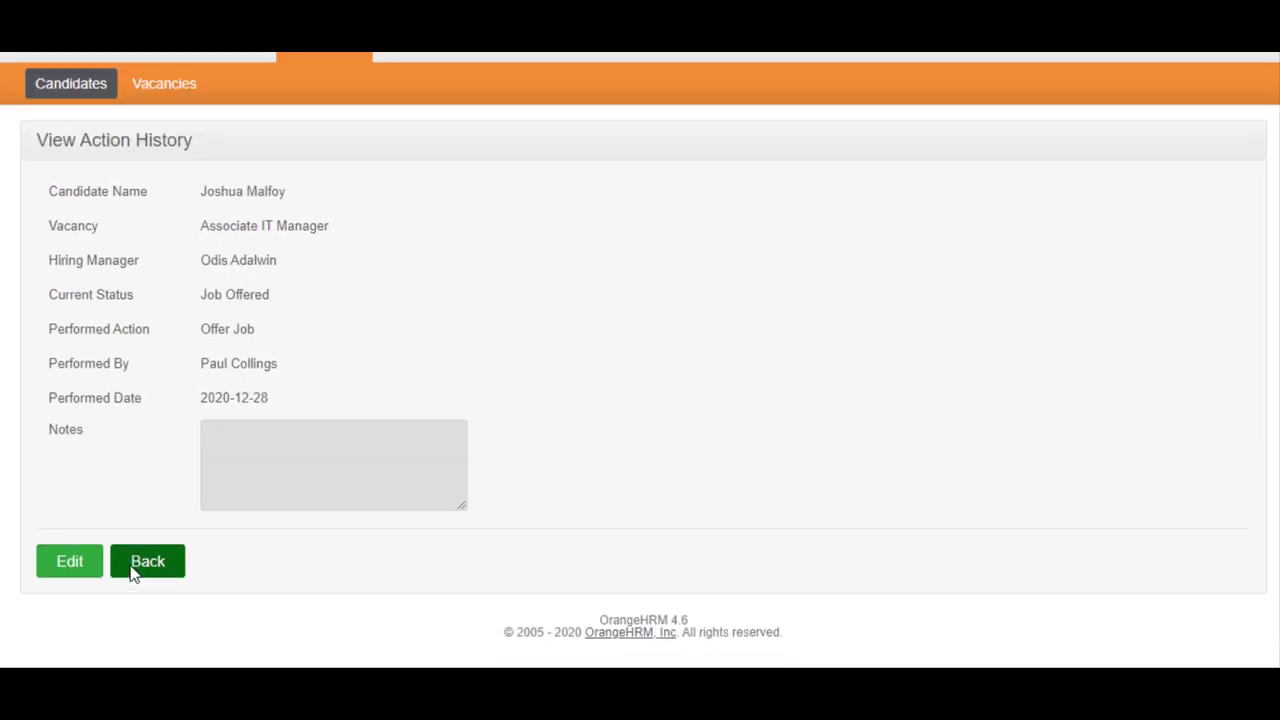
{"action": "left_click", "coordinate": [133, 566]}
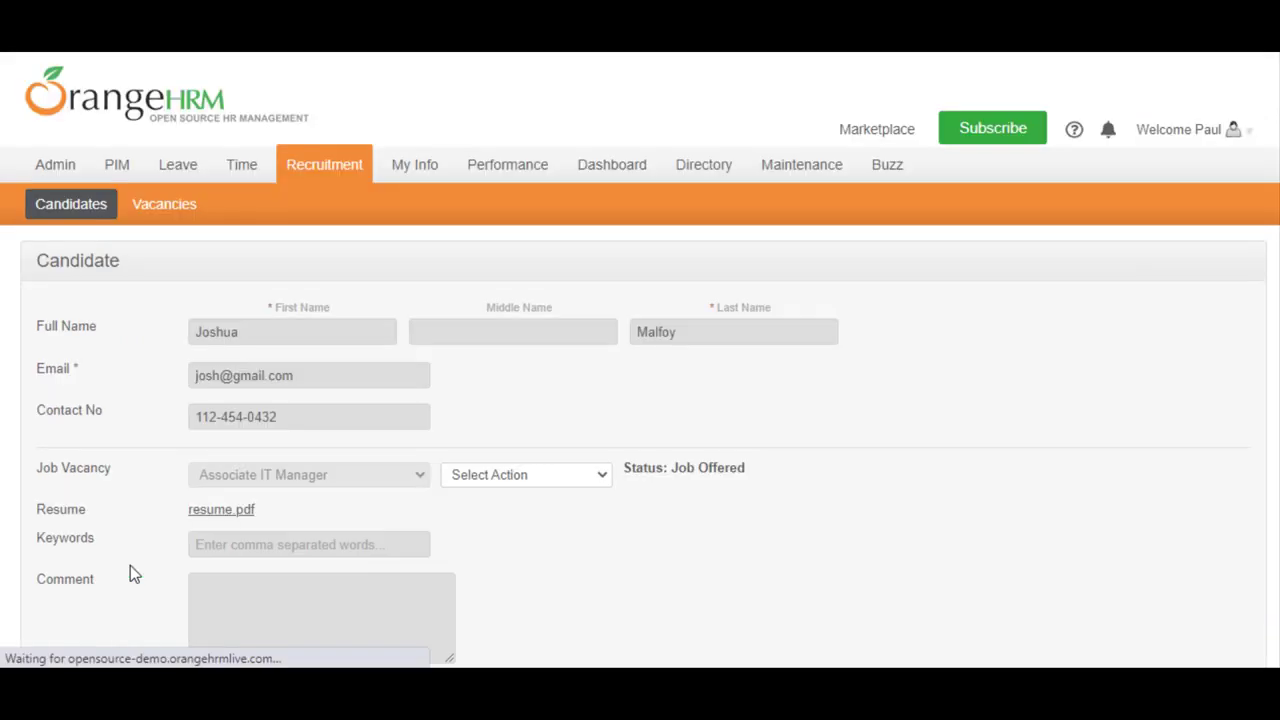
Hire the candidate with the note "for onboarding on Jan 4".
{"action": "left_click", "coordinate": [578, 480]}
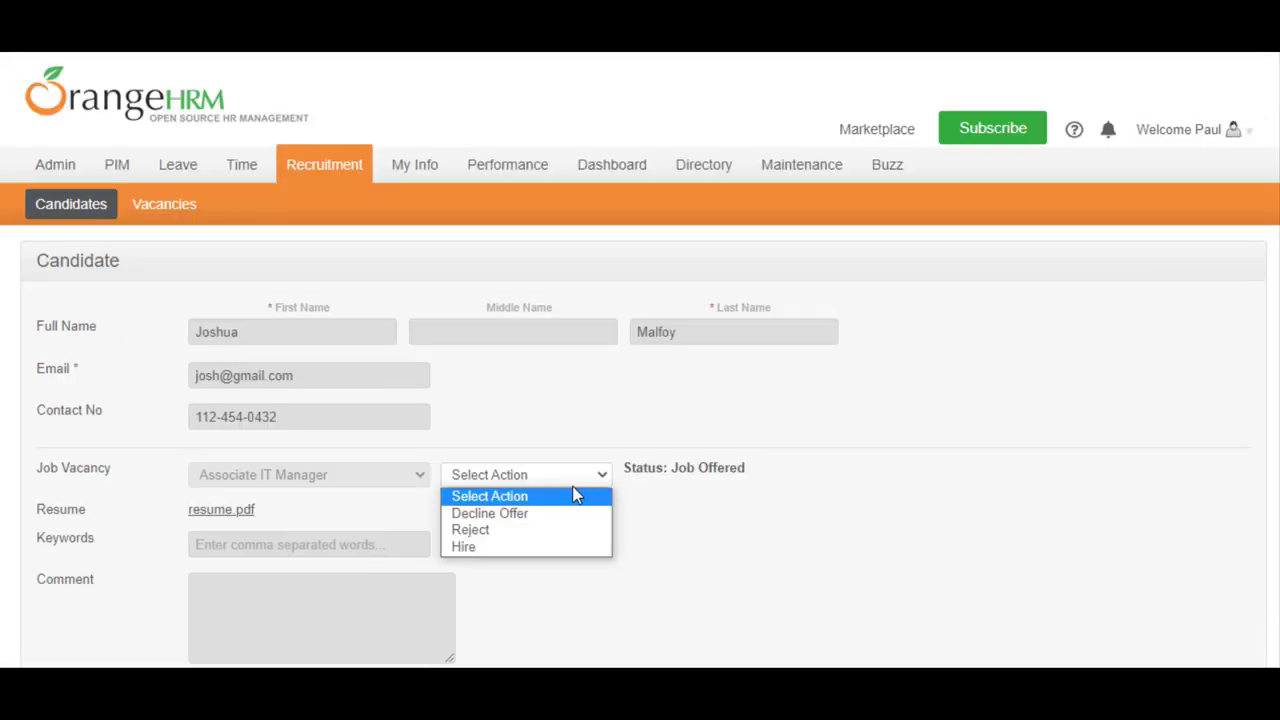
{"action": "left_click", "coordinate": [578, 547]}
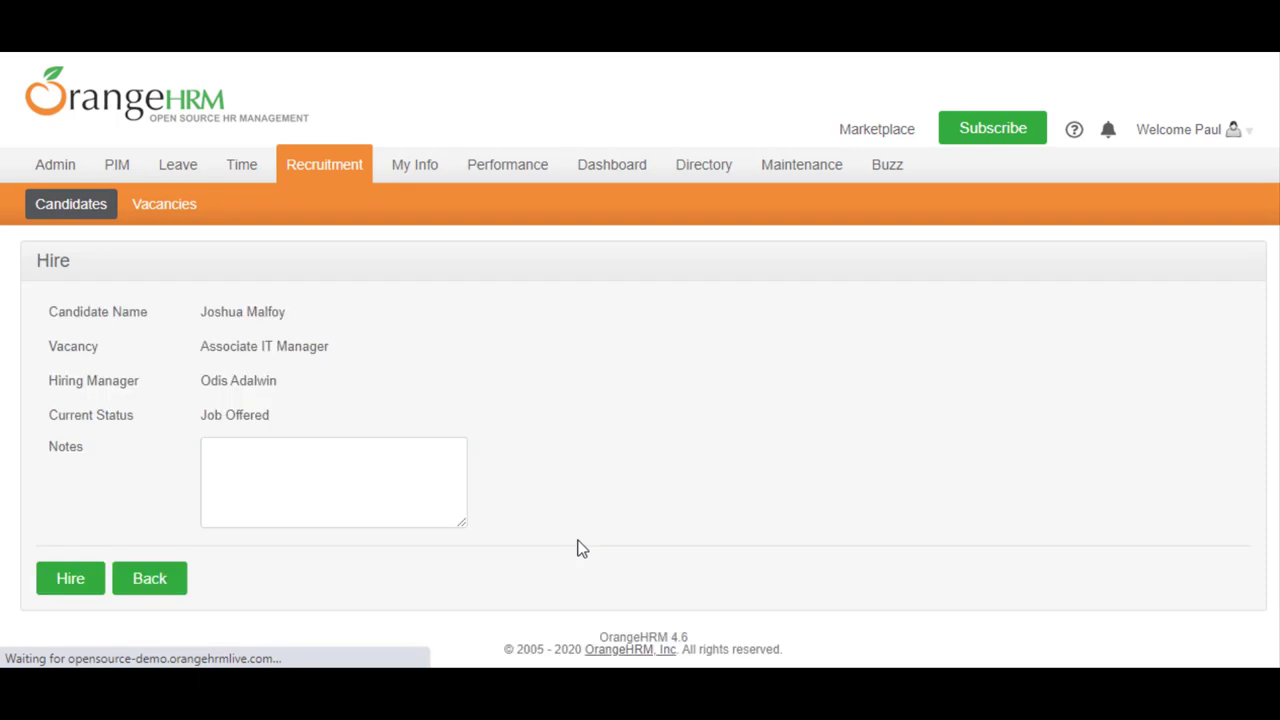
{"action": "left_click", "coordinate": [371, 431]}
{"action": "type", "text": "for onboarding on Jan 4"}
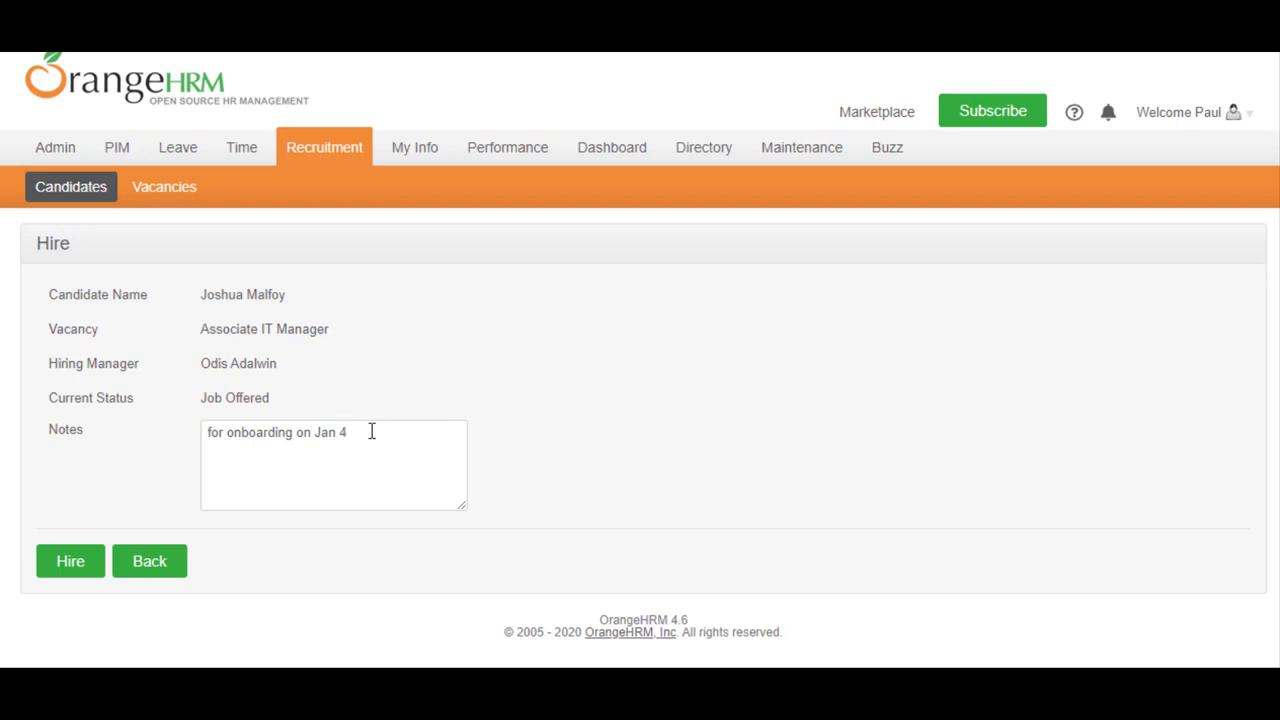
{"action": "left_click", "coordinate": [66, 561]}
Return from the hire action's history to the candidate's record and review its details and status.
{"action": "scroll", "coordinate": [100, 570], "scroll_direction": "down", "scroll_amount": 2}
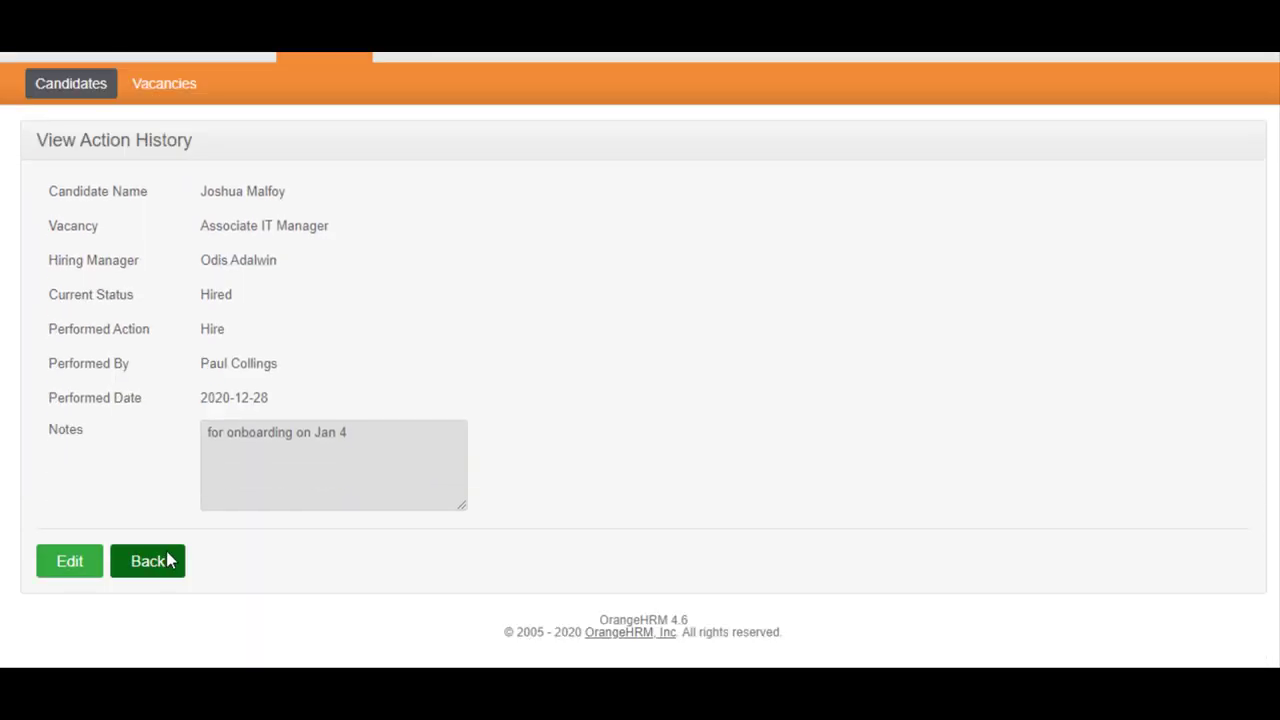
{"action": "left_click", "coordinate": [148, 561]}
{"action": "scroll", "coordinate": [168, 560], "scroll_direction": "down", "scroll_amount": 4}
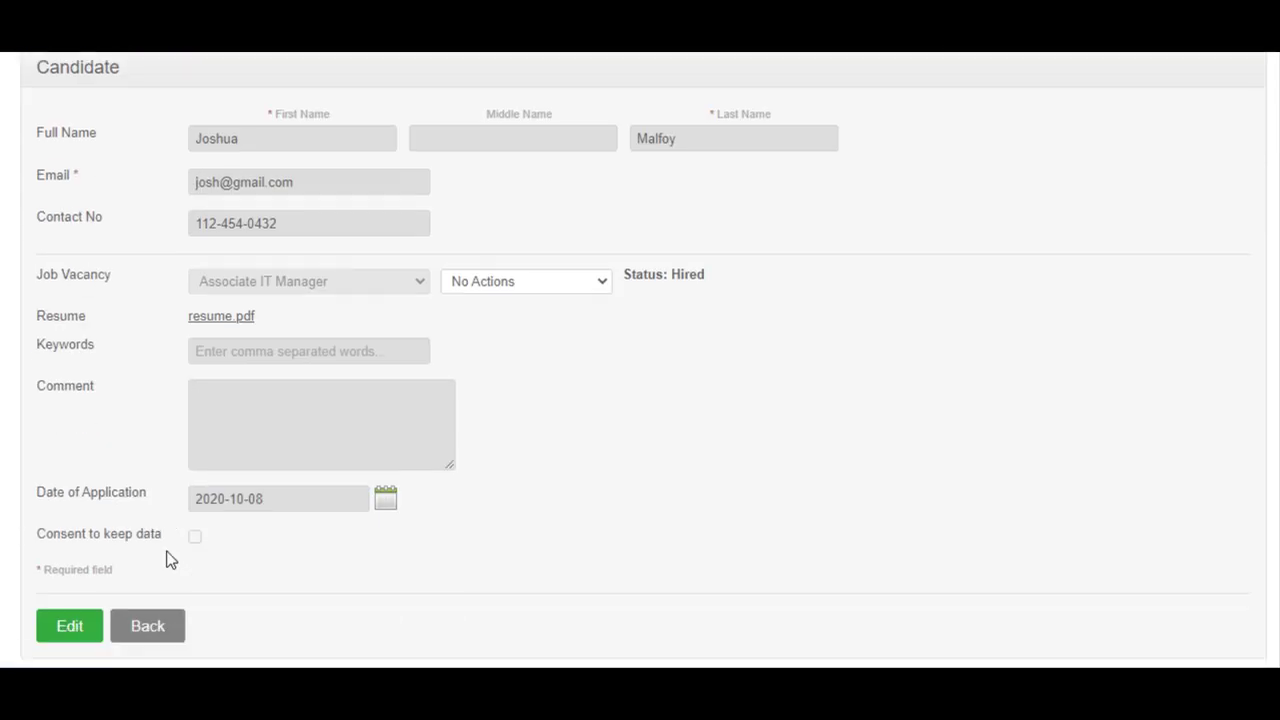
{"action": "scroll", "coordinate": [168, 560], "scroll_direction": "up", "scroll_amount": 4}
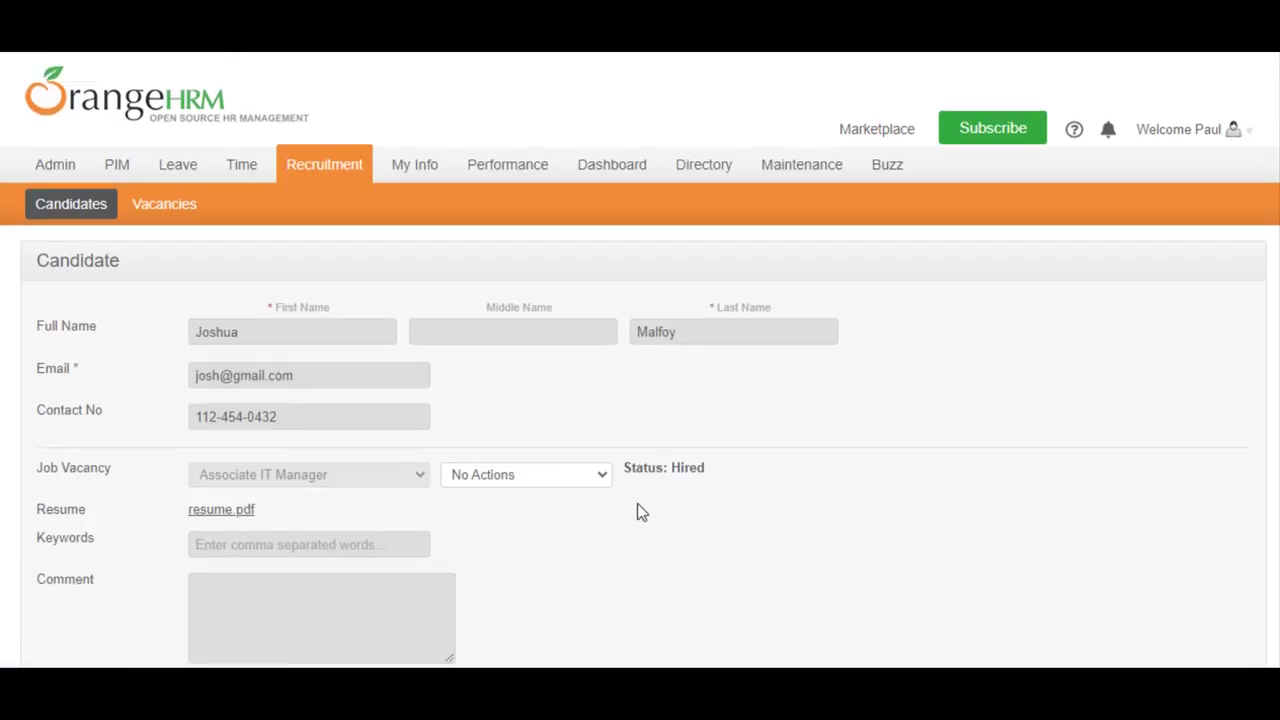